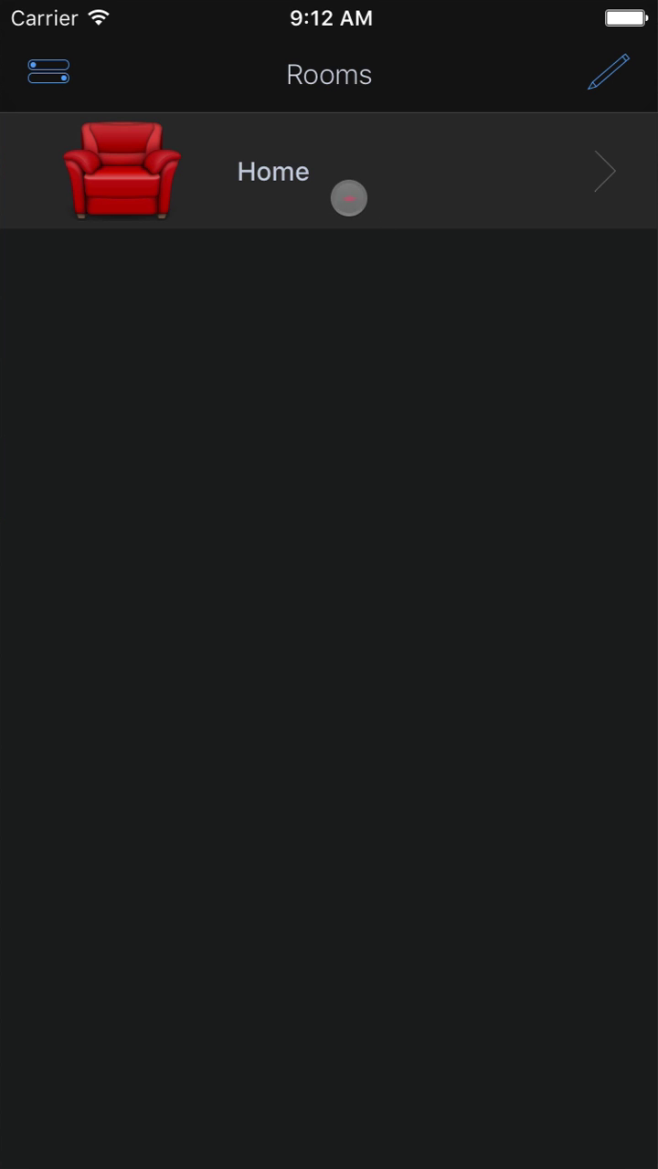
In the Home room, choose the Yamaha RX-A3050 Receiver from the Add Device list.
{"action": "left_click", "coordinate": [347, 197]}
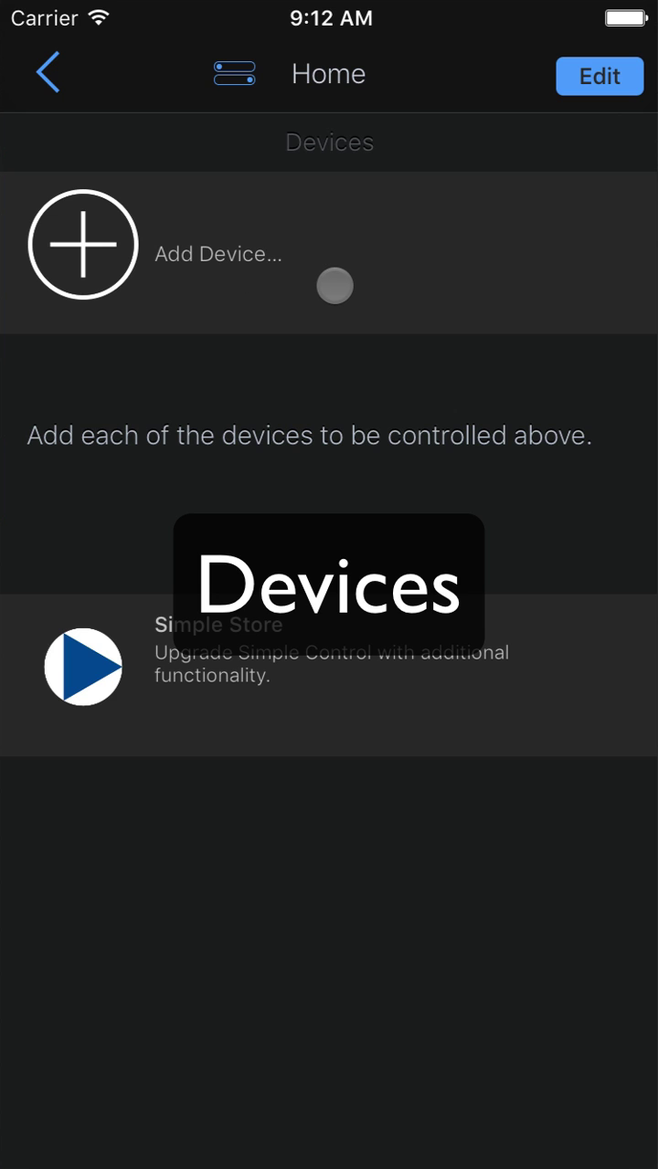
{"action": "left_click", "coordinate": [335, 286]}
{"action": "left_click", "coordinate": [332, 1012]}
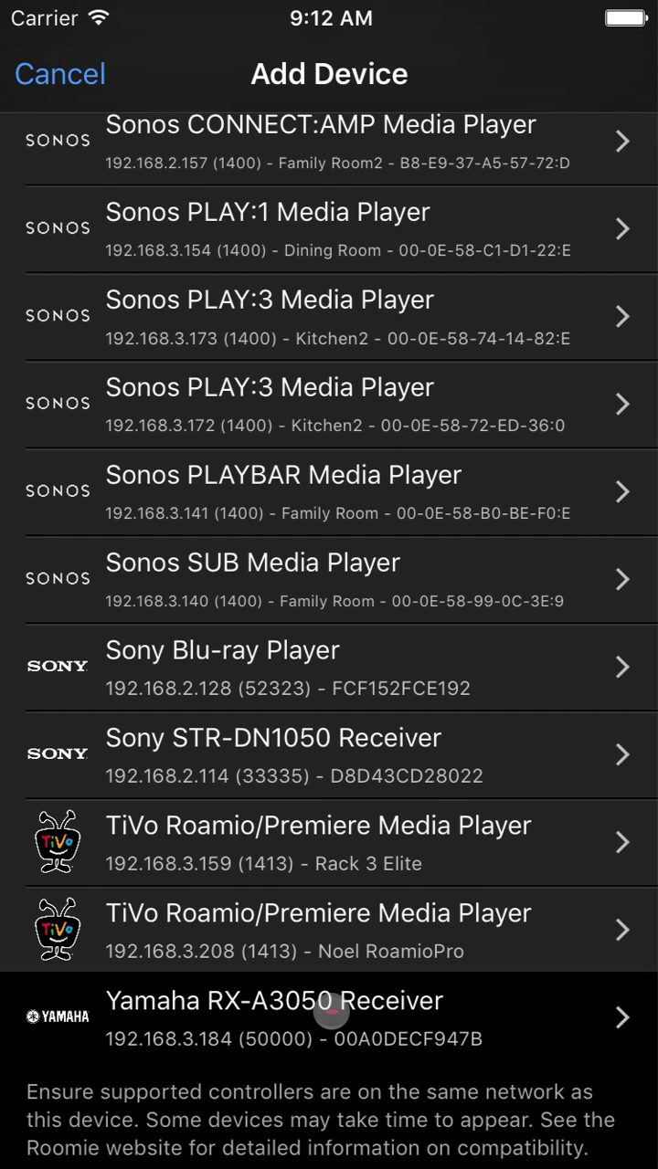
Save the Yamaha RX-A3050 as YNCA Zone 1, with Power and Volume for All Activities on.
{"action": "left_click", "coordinate": [331, 1010]}
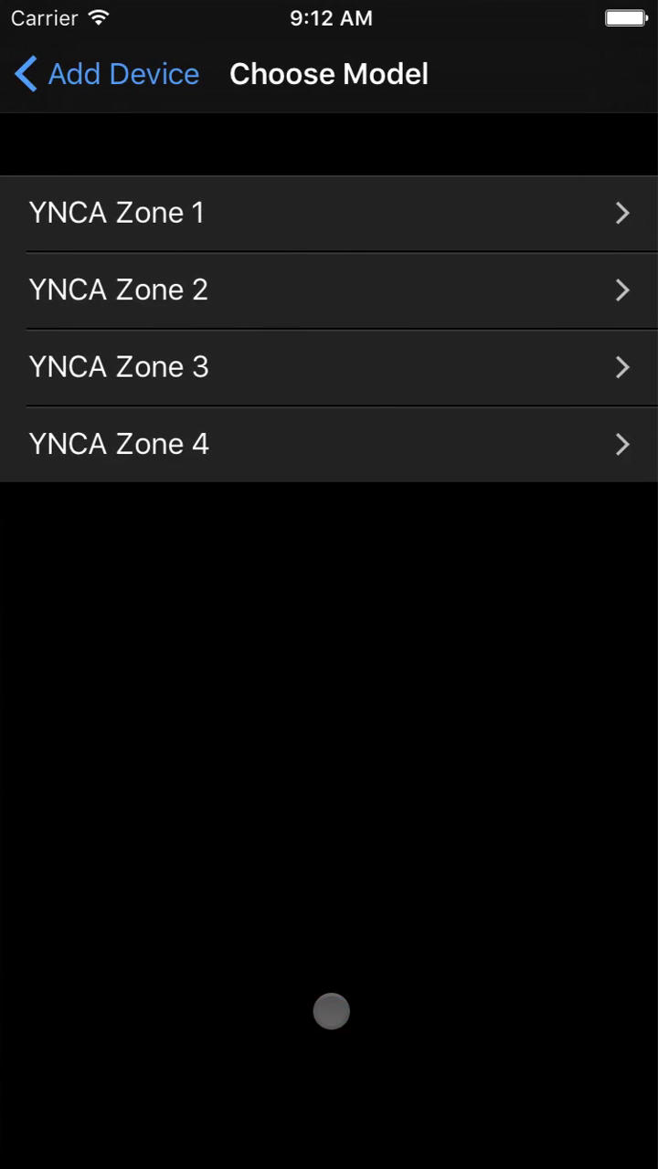
{"action": "left_click", "coordinate": [242, 216]}
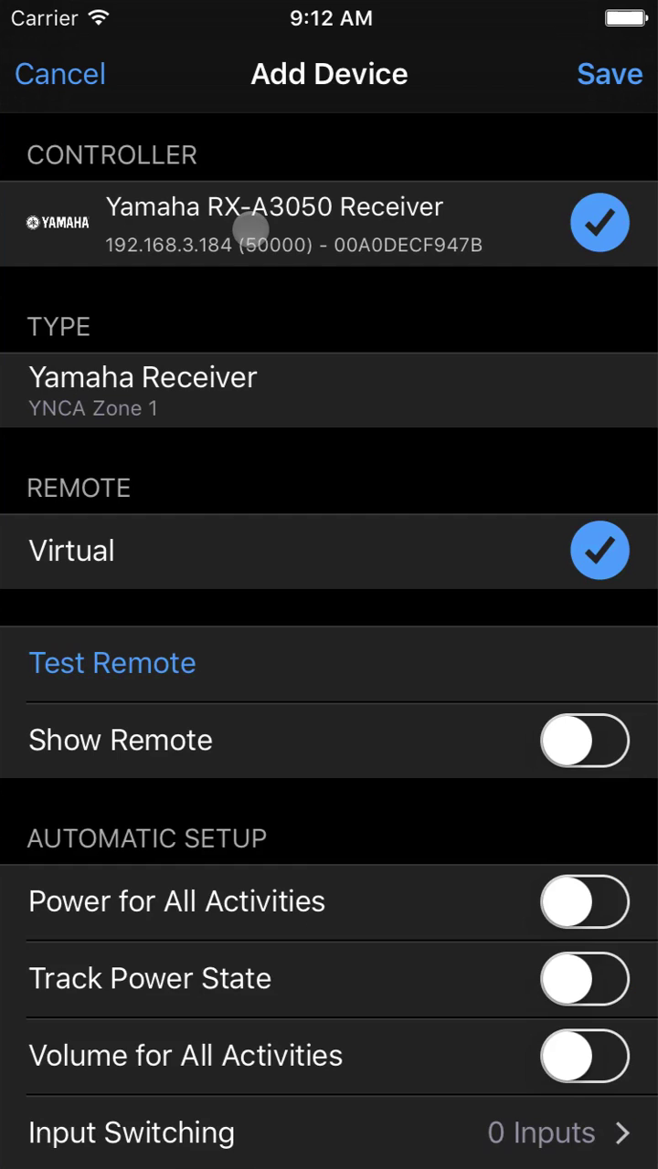
{"action": "left_click_drag", "start_coordinate": [412, 801], "coordinate": [412, 639]}
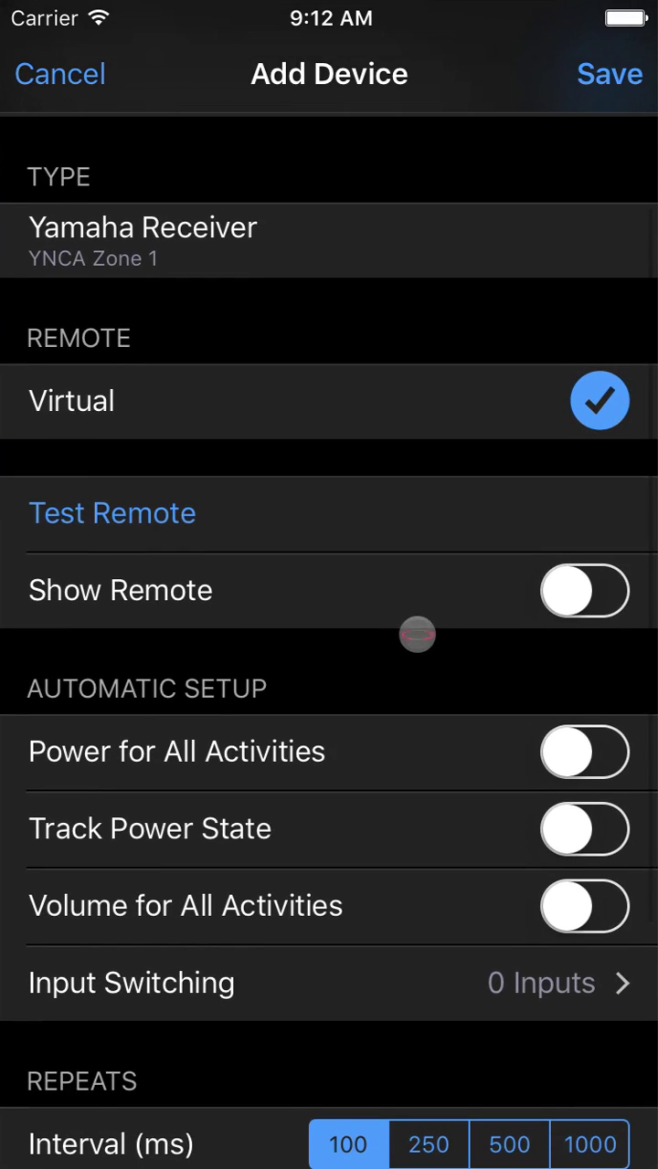
{"action": "left_click", "coordinate": [568, 753]}
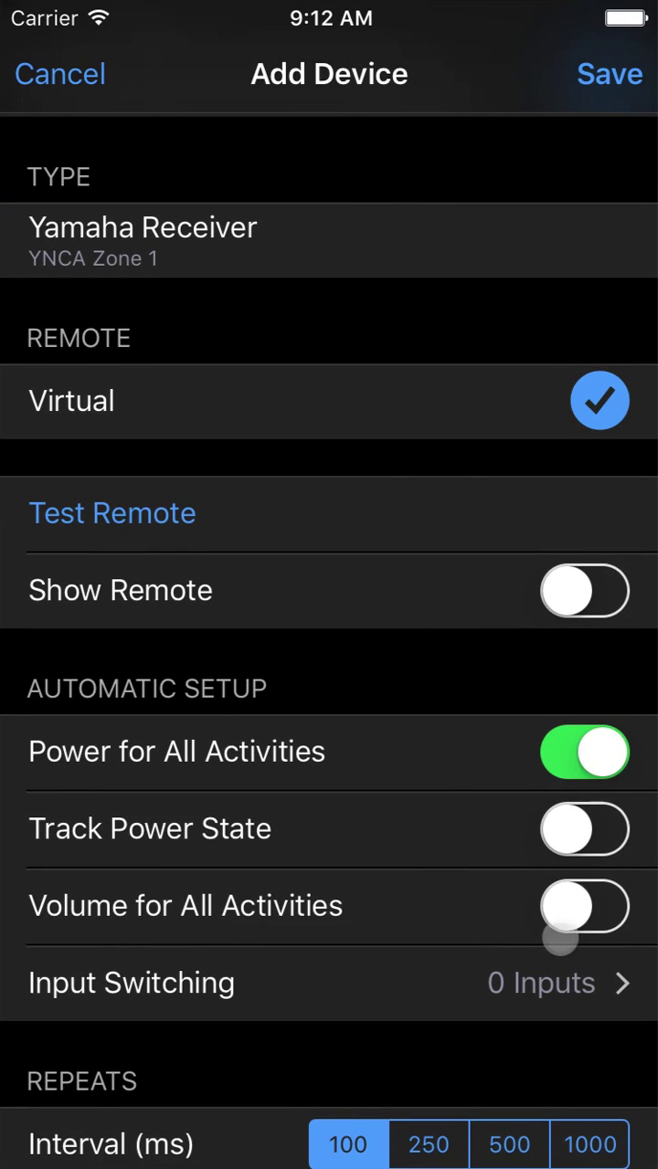
{"action": "left_click", "coordinate": [593, 918]}
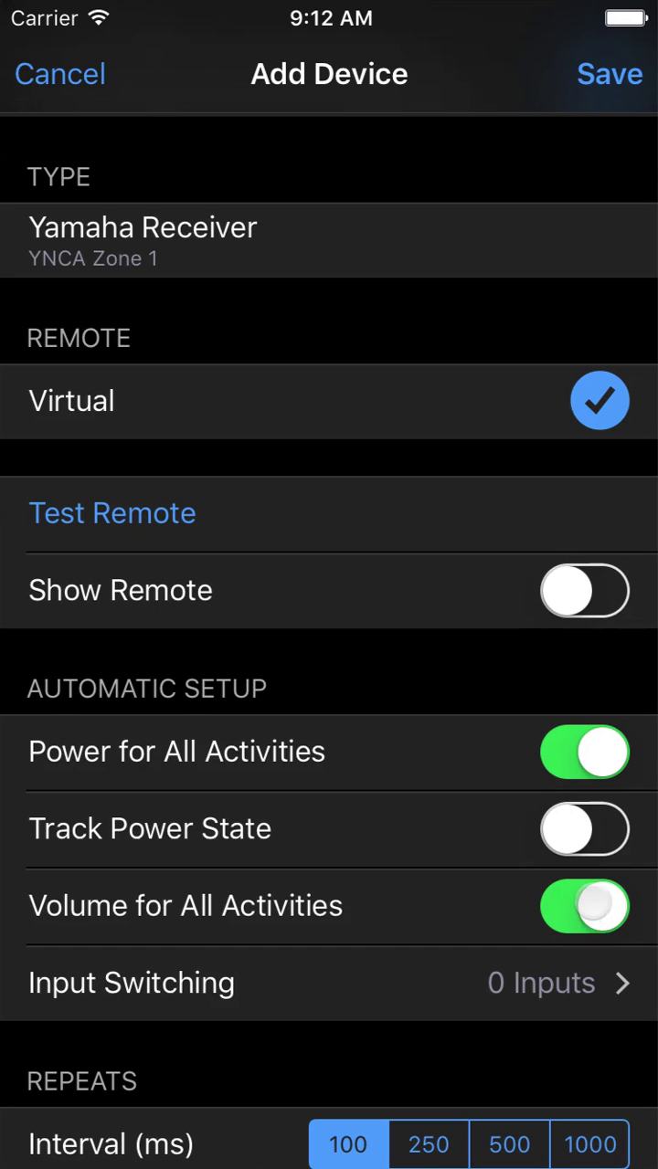
{"action": "left_click", "coordinate": [594, 74]}
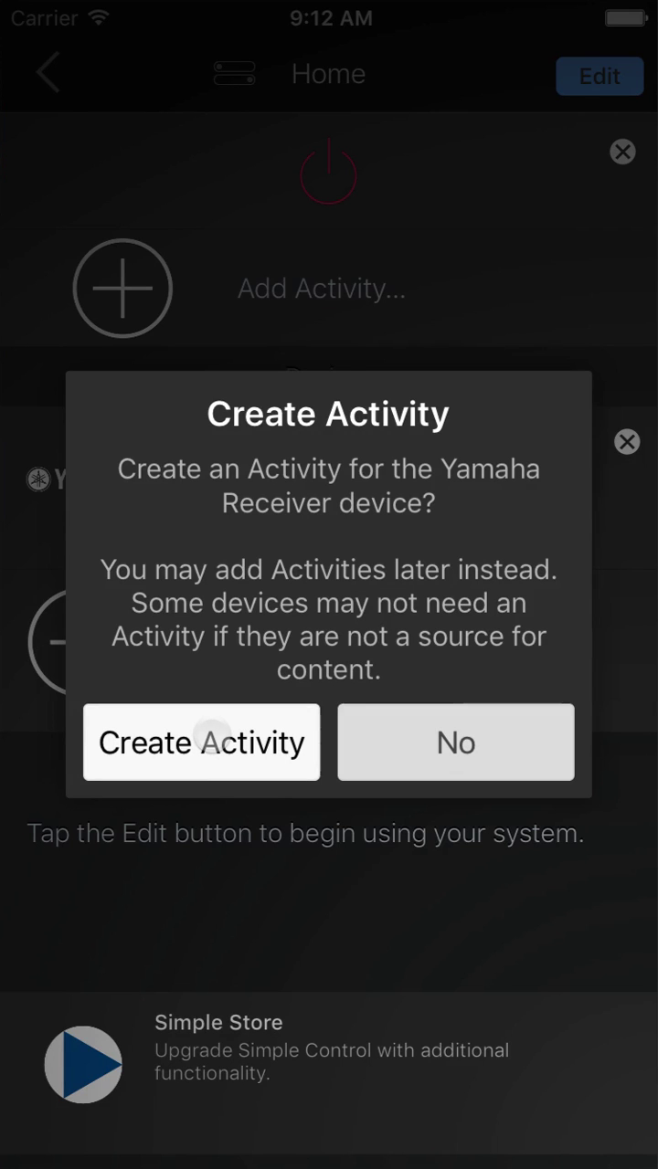
Create the Listen to Music activity, then add the second TiVo Roamio/Premiere with its MAK.
{"action": "left_click", "coordinate": [210, 742]}
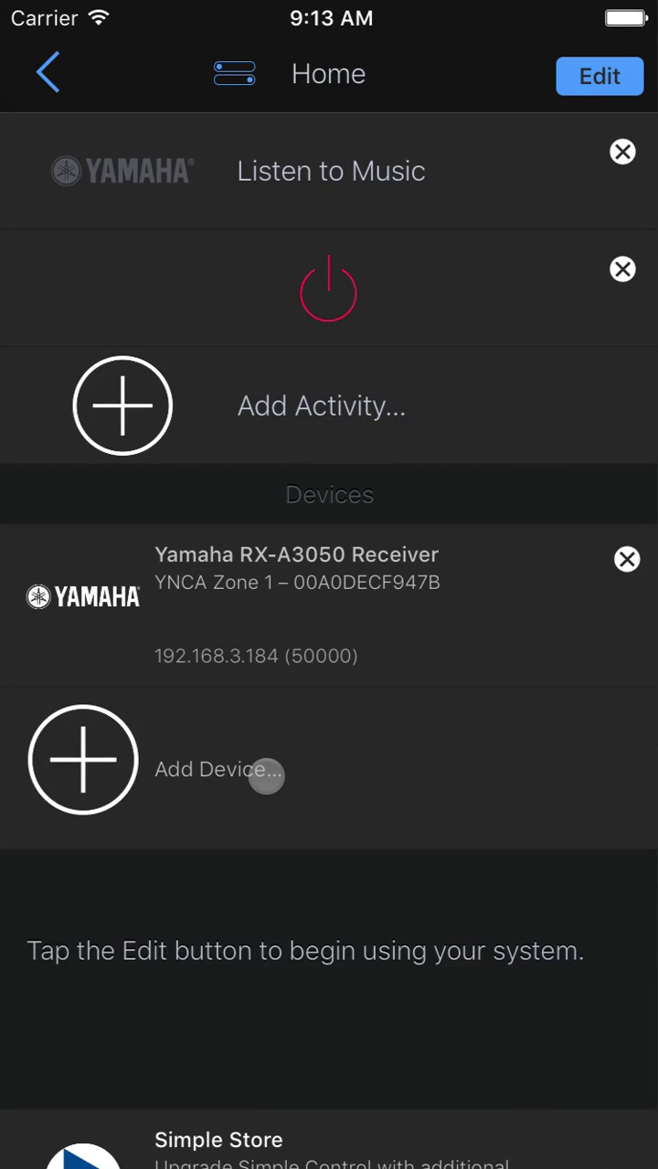
{"action": "left_click", "coordinate": [266, 776]}
{"action": "left_click_drag", "start_coordinate": [302, 1078], "coordinate": [357, 422]}
{"action": "left_click_drag", "start_coordinate": [501, 887], "coordinate": [282, 334]}
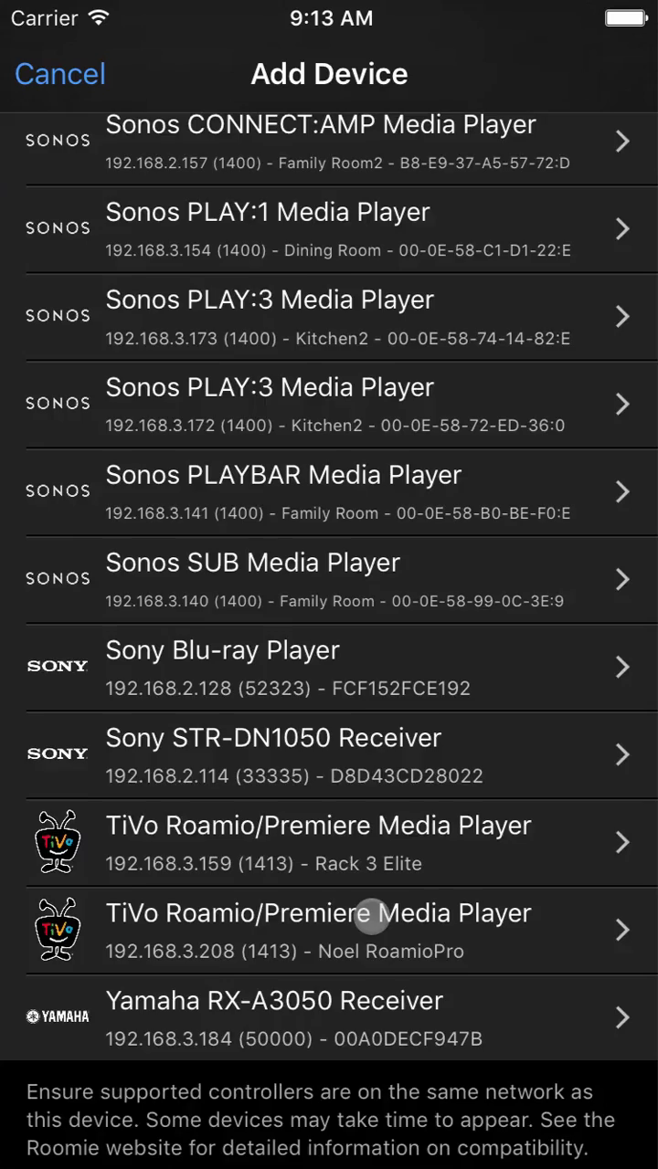
{"action": "left_click", "coordinate": [371, 917]}
{"action": "left_click_drag", "start_coordinate": [342, 783], "coordinate": [342, 553]}
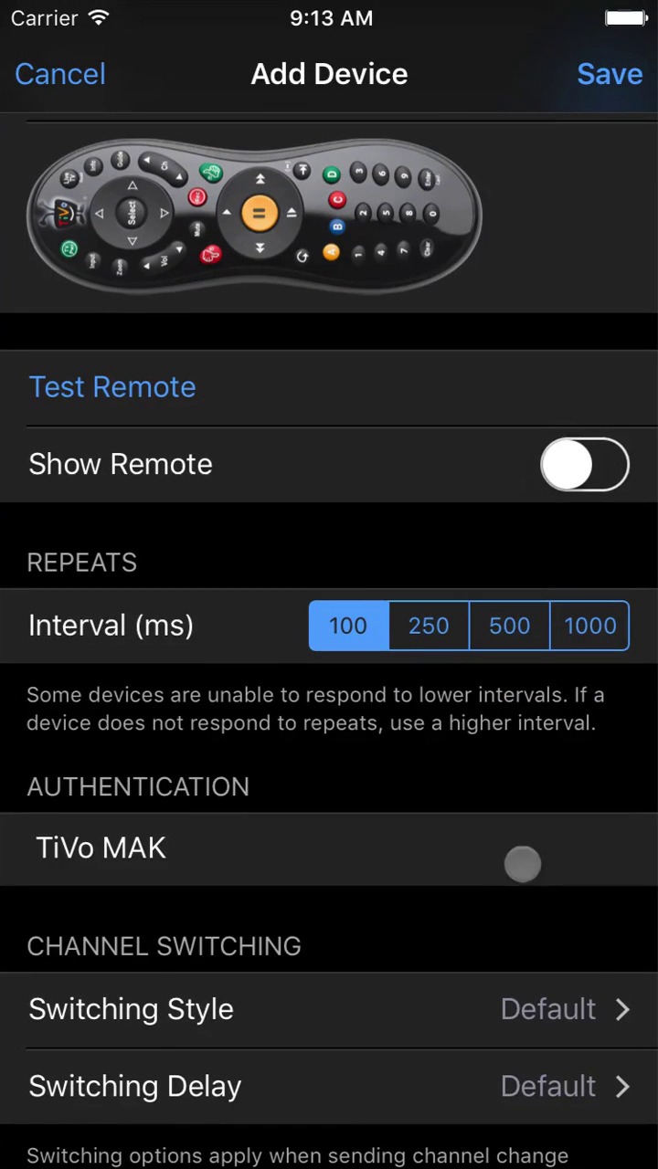
{"action": "left_click", "coordinate": [523, 866]}
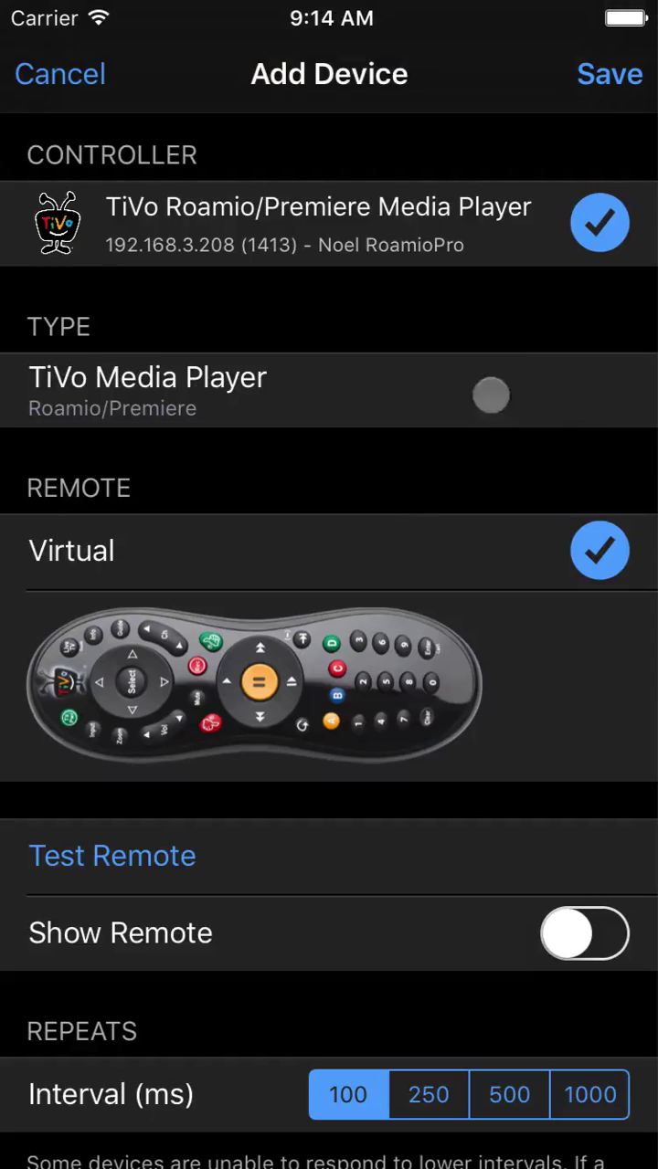
{"action": "left_click", "coordinate": [613, 75]}
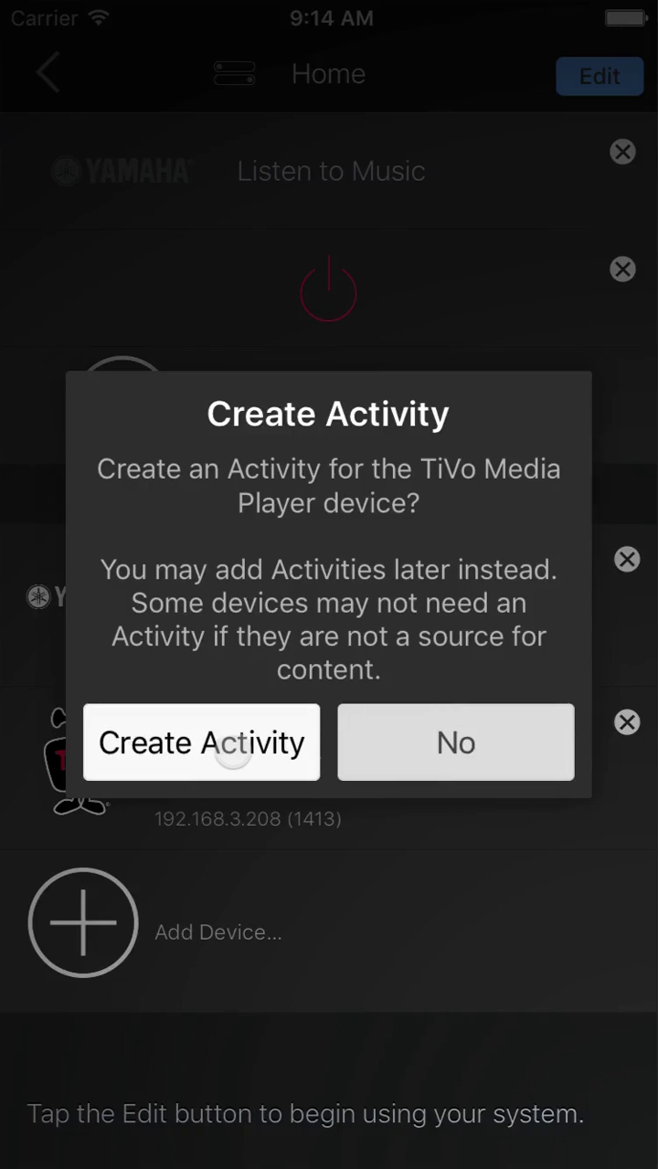
Create the Watch TiVo activity with the Palo Alto - Comcast channel guide.
{"action": "left_click", "coordinate": [233, 757]}
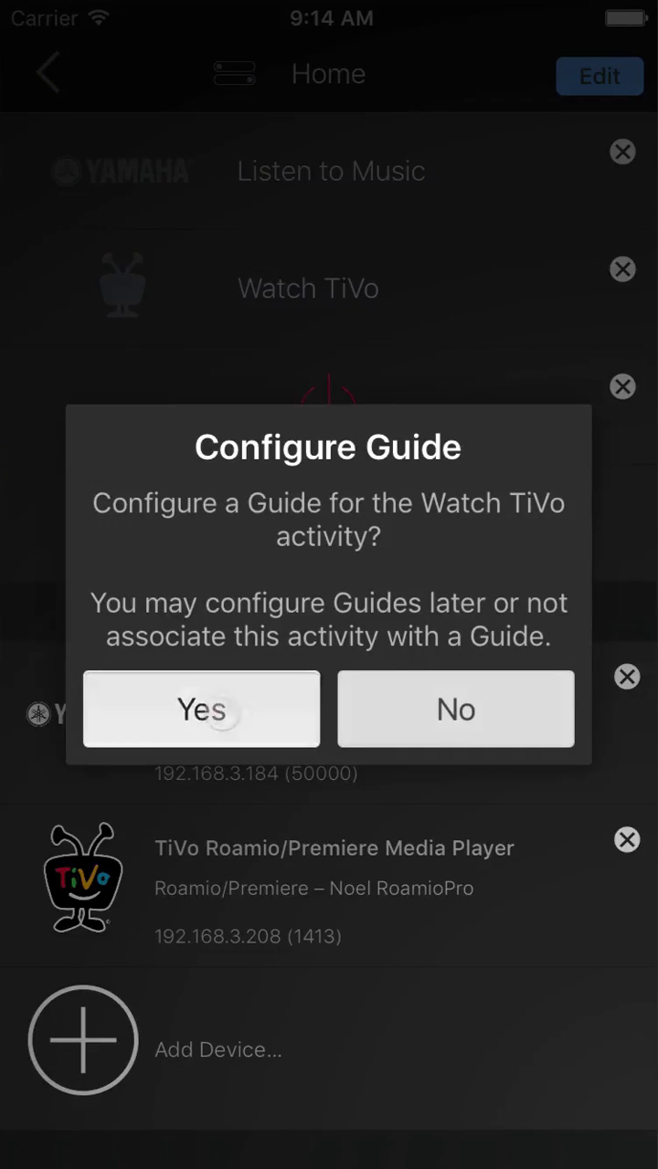
{"action": "left_click", "coordinate": [227, 731]}
{"action": "scroll", "coordinate": [329, 730], "scroll_direction": "down", "scroll_amount": 5}
{"action": "left_click", "coordinate": [268, 685]}
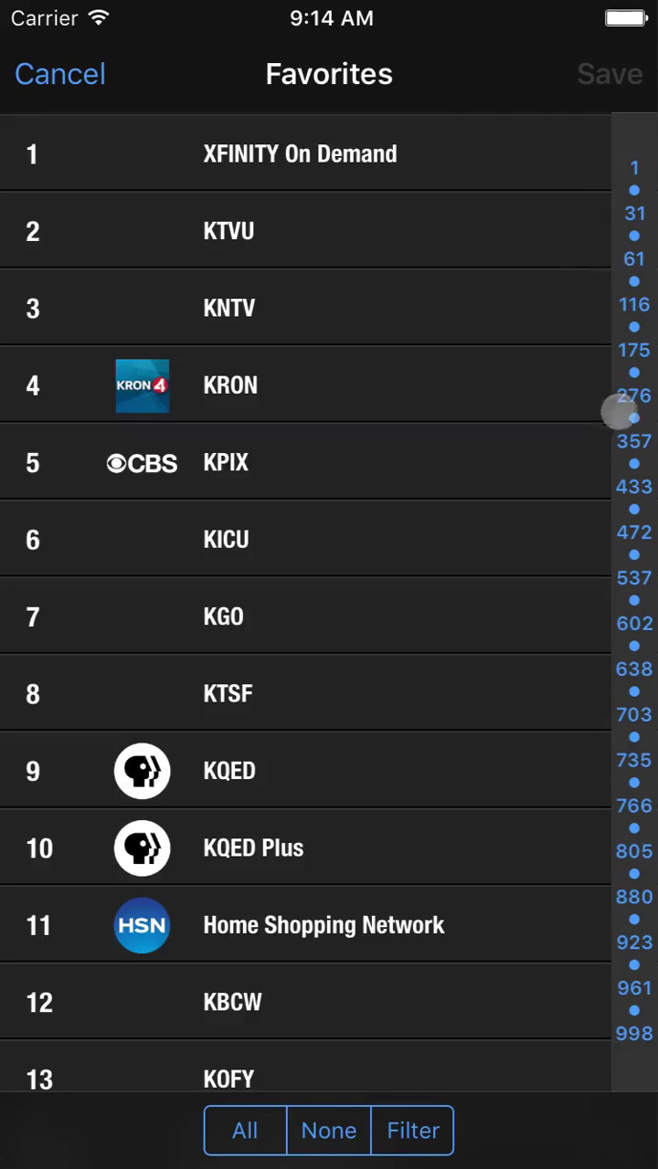
Mark channels 704 KRON, 705 KPIX and 709 KQED HDTV as favourites and save.
{"action": "left_click", "coordinate": [632, 717]}
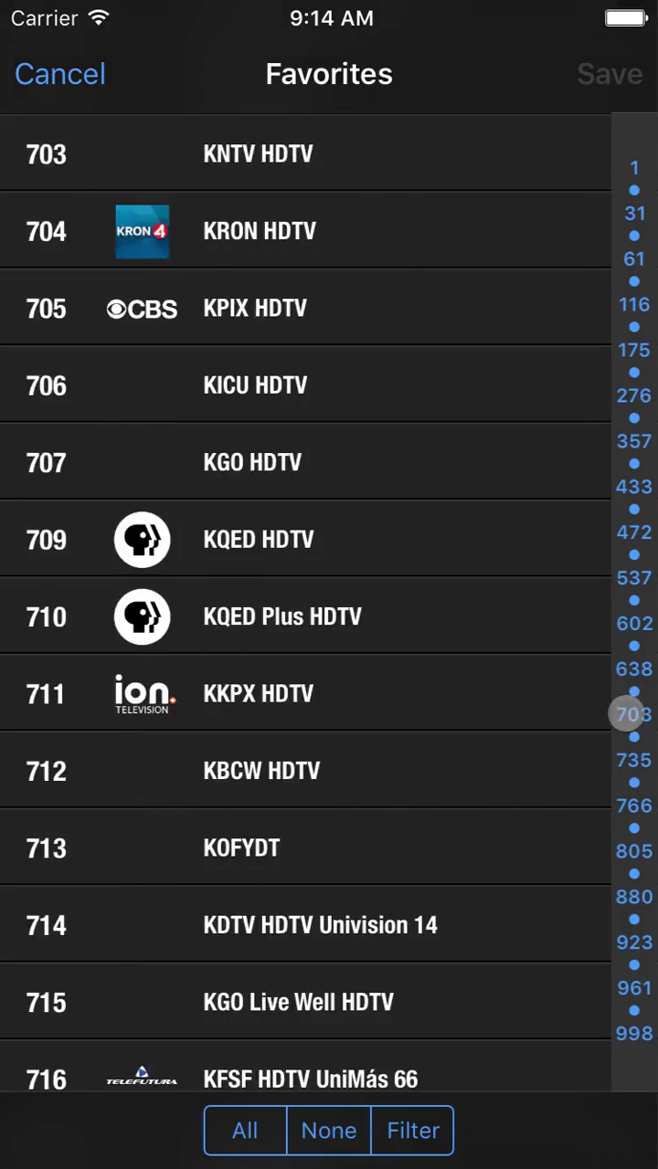
{"action": "left_click", "coordinate": [386, 537]}
{"action": "left_click", "coordinate": [366, 313]}
{"action": "left_click", "coordinate": [364, 213]}
{"action": "scroll", "coordinate": [319, 639], "scroll_direction": "down", "scroll_amount": 10}
{"action": "left_click", "coordinate": [569, 71]}
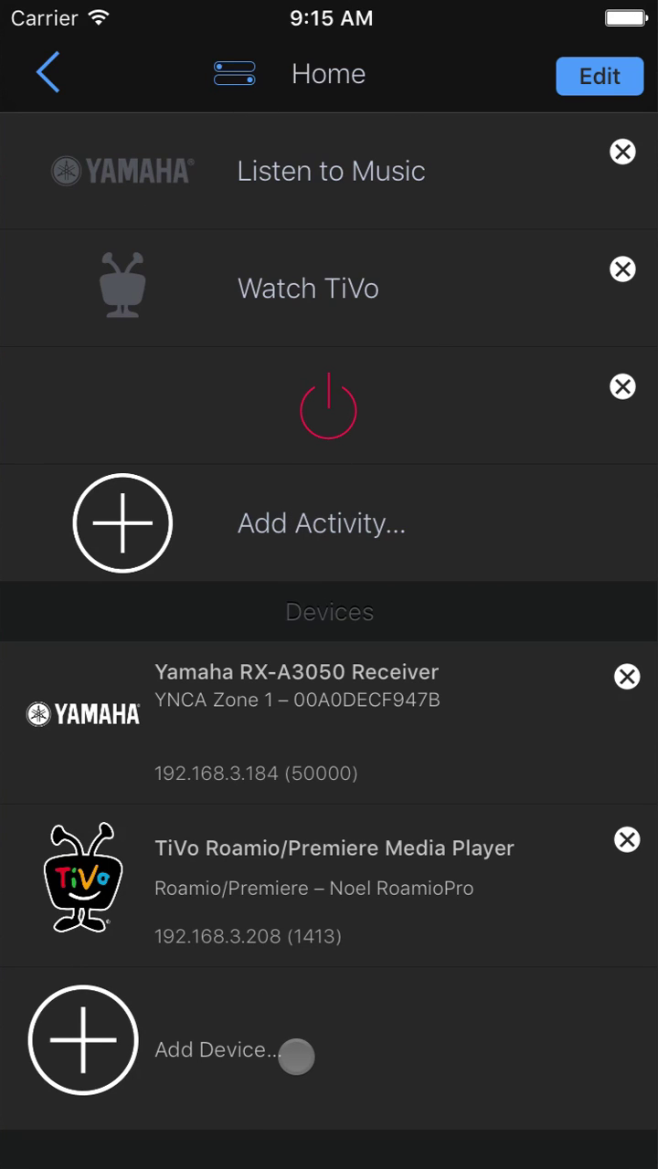
Start a new device connected through the Simple Blaster Ethernet's IR Port 1.
{"action": "left_click", "coordinate": [296, 1057]}
{"action": "scroll", "coordinate": [296, 611], "scroll_direction": "down", "scroll_amount": 10}
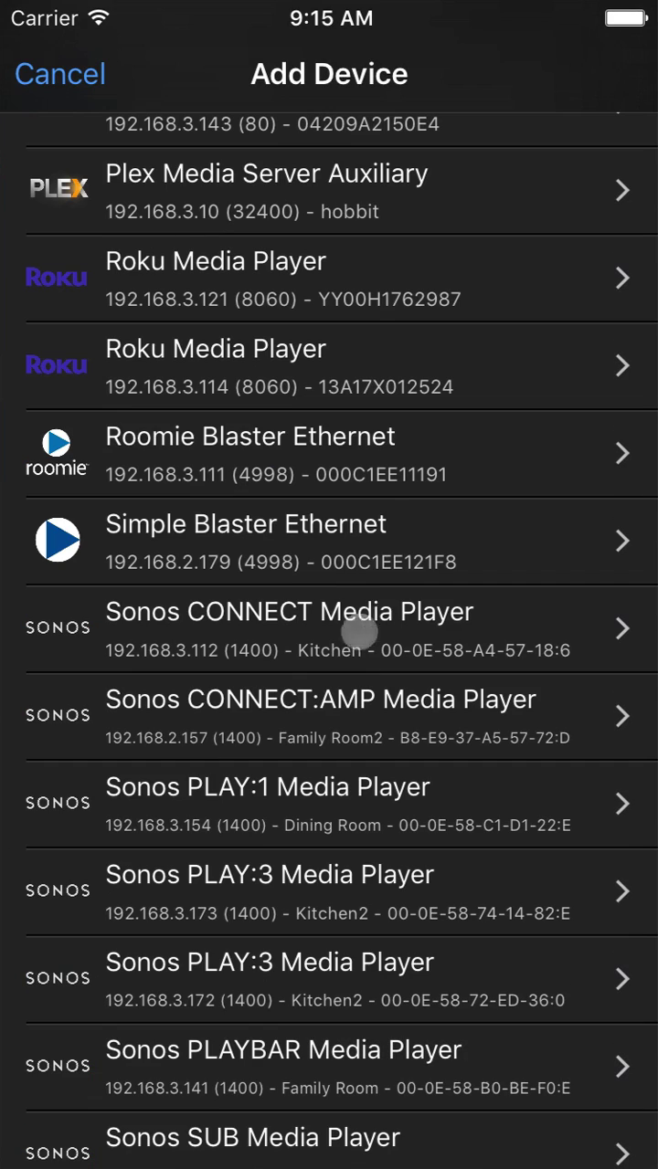
{"action": "left_click", "coordinate": [387, 527]}
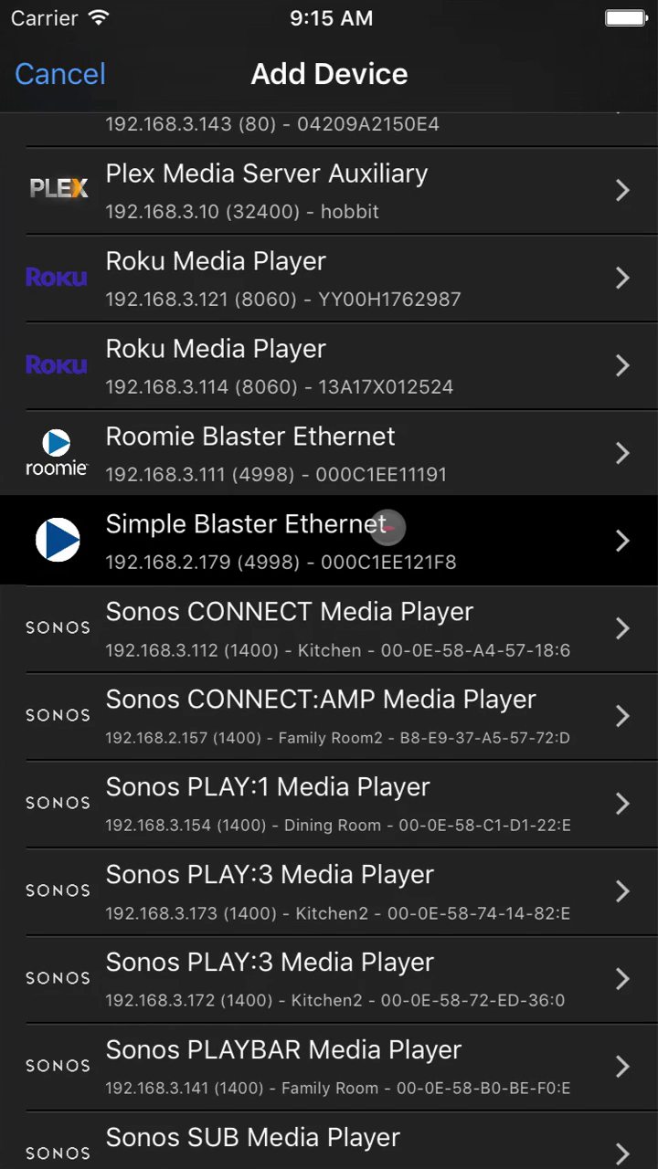
{"action": "left_click", "coordinate": [388, 528]}
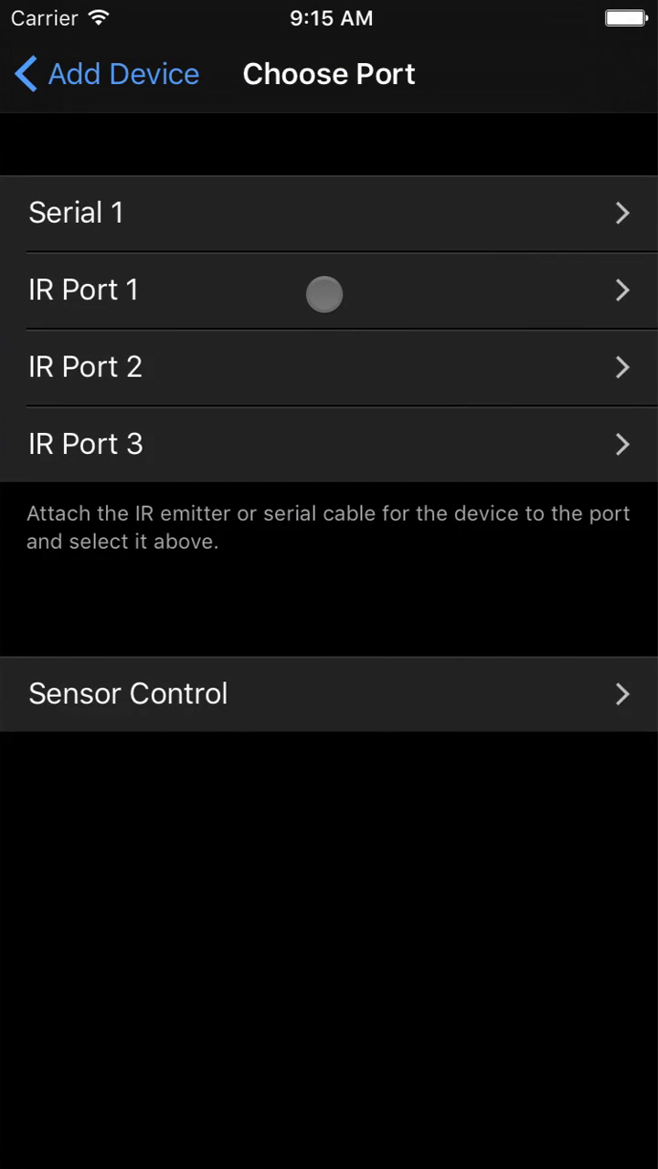
{"action": "left_click", "coordinate": [324, 293]}
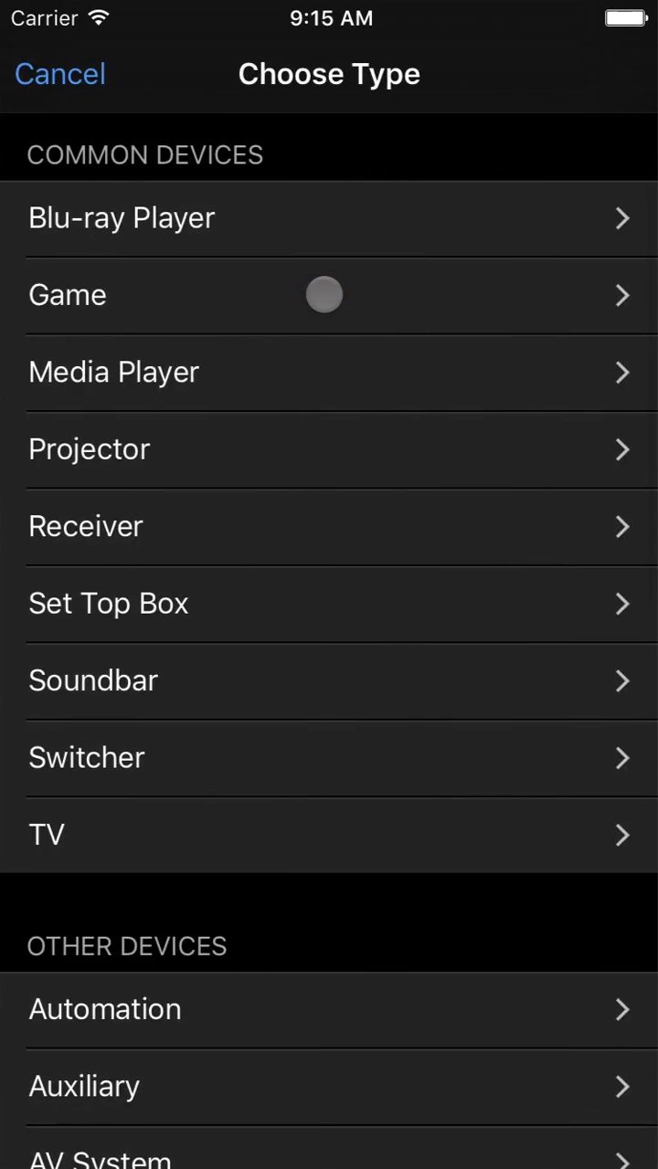
Make it a Samsung TV (All Models) that powers on for all activities.
{"action": "left_click", "coordinate": [336, 838]}
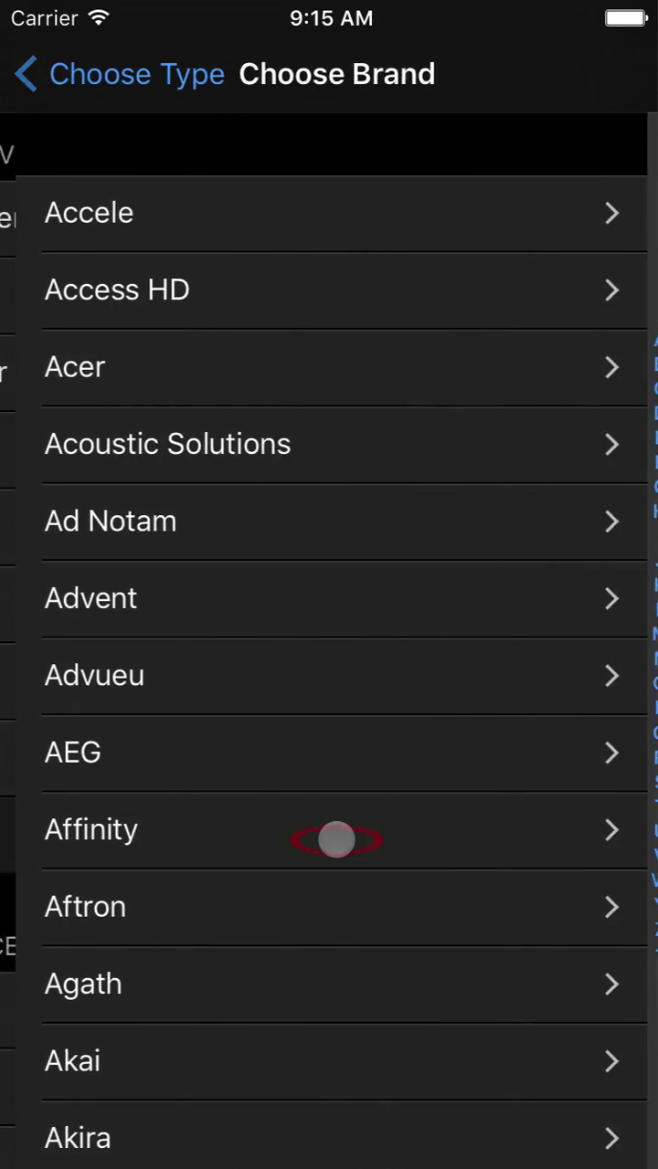
{"action": "left_click", "coordinate": [641, 779]}
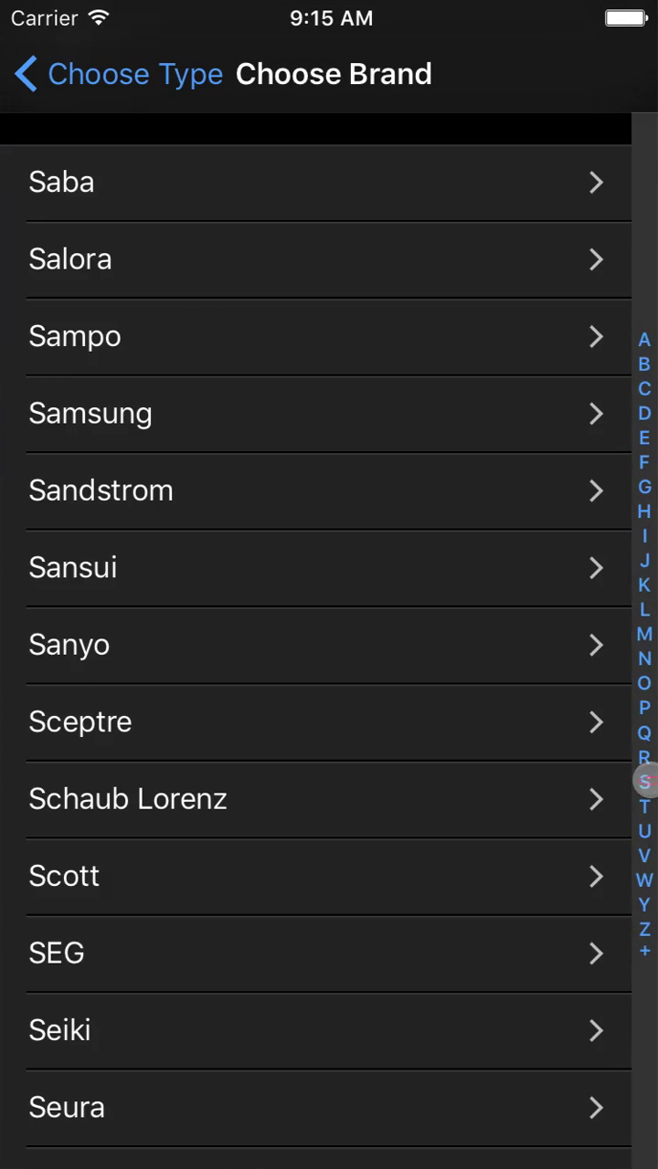
{"action": "left_click", "coordinate": [152, 423]}
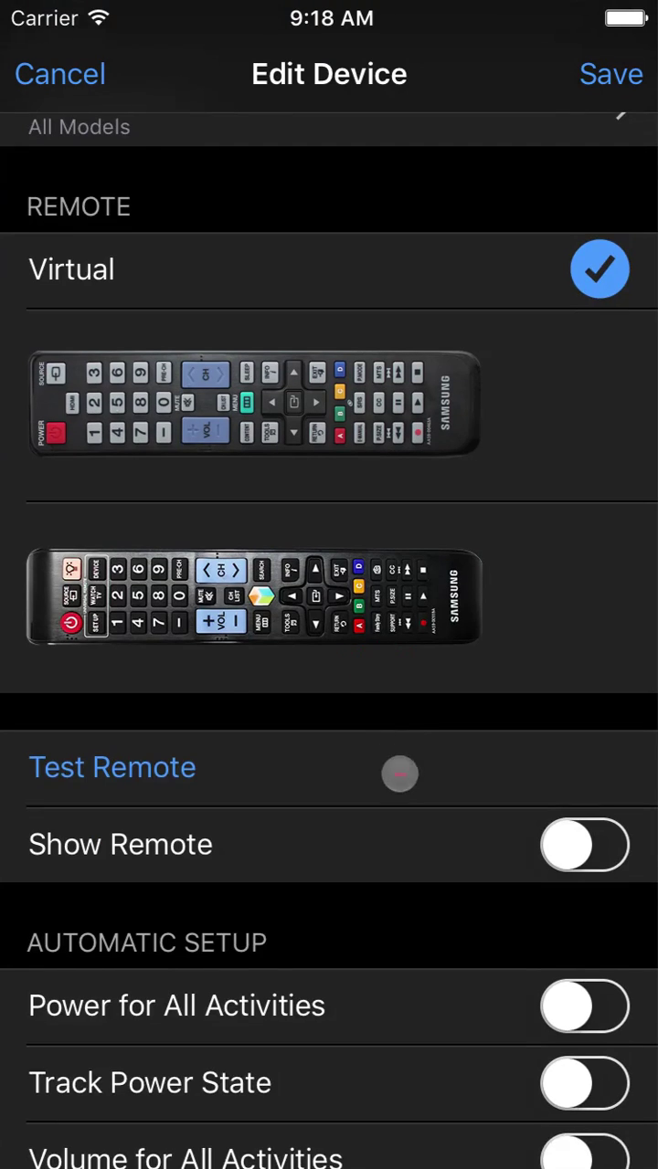
{"action": "left_click_drag", "start_coordinate": [399, 774], "coordinate": [396, 543]}
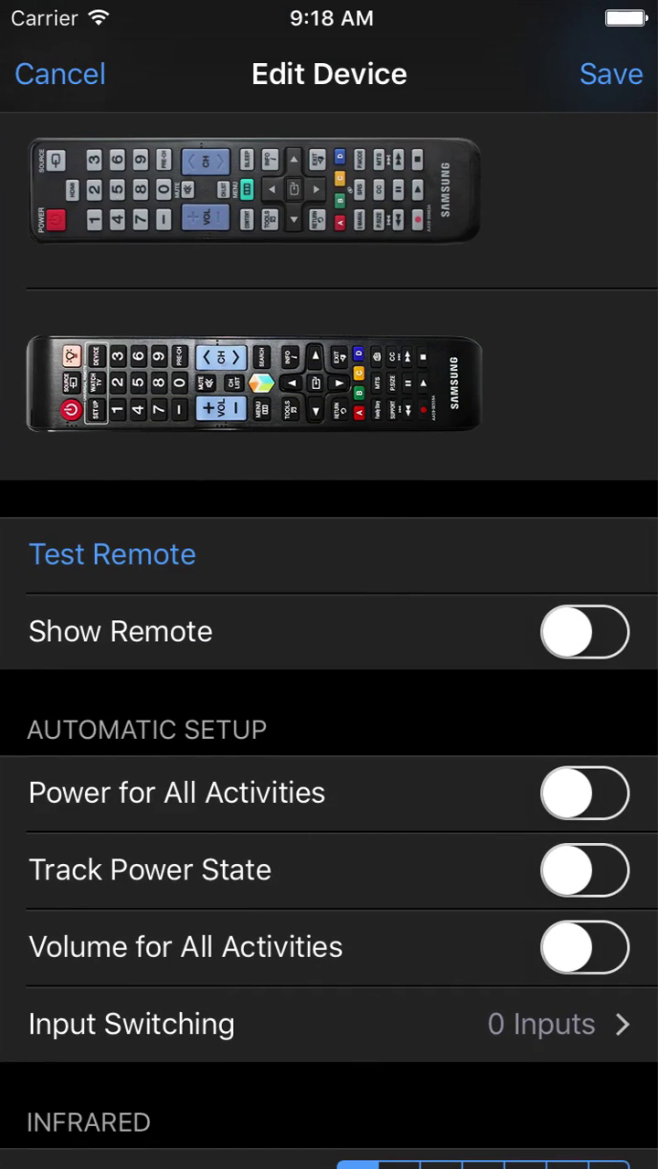
{"action": "left_click", "coordinate": [603, 791]}
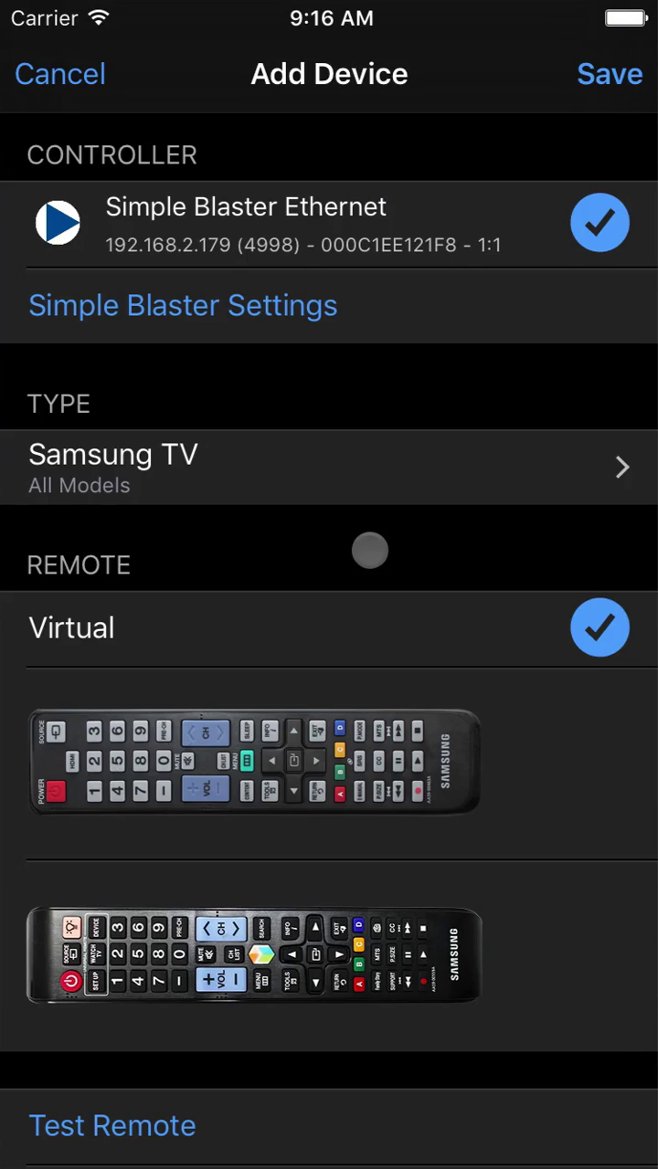
Save the Samsung TV without creating an activity for it.
{"action": "left_click_drag", "start_coordinate": [368, 546], "coordinate": [369, 295]}
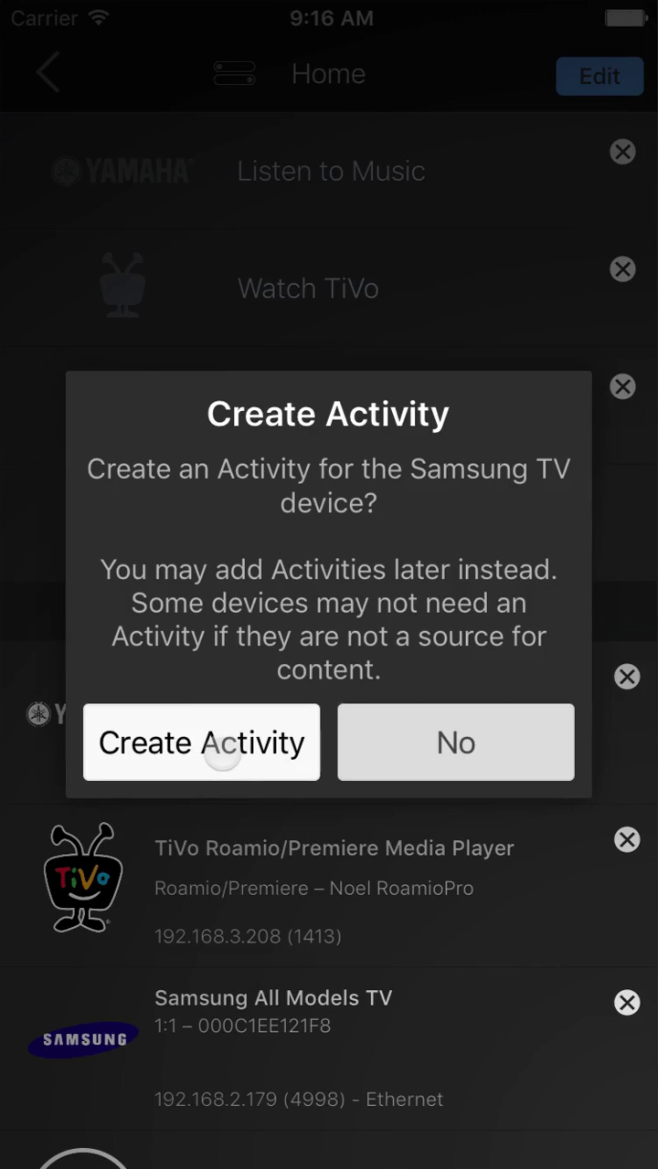
{"action": "left_click", "coordinate": [386, 750]}
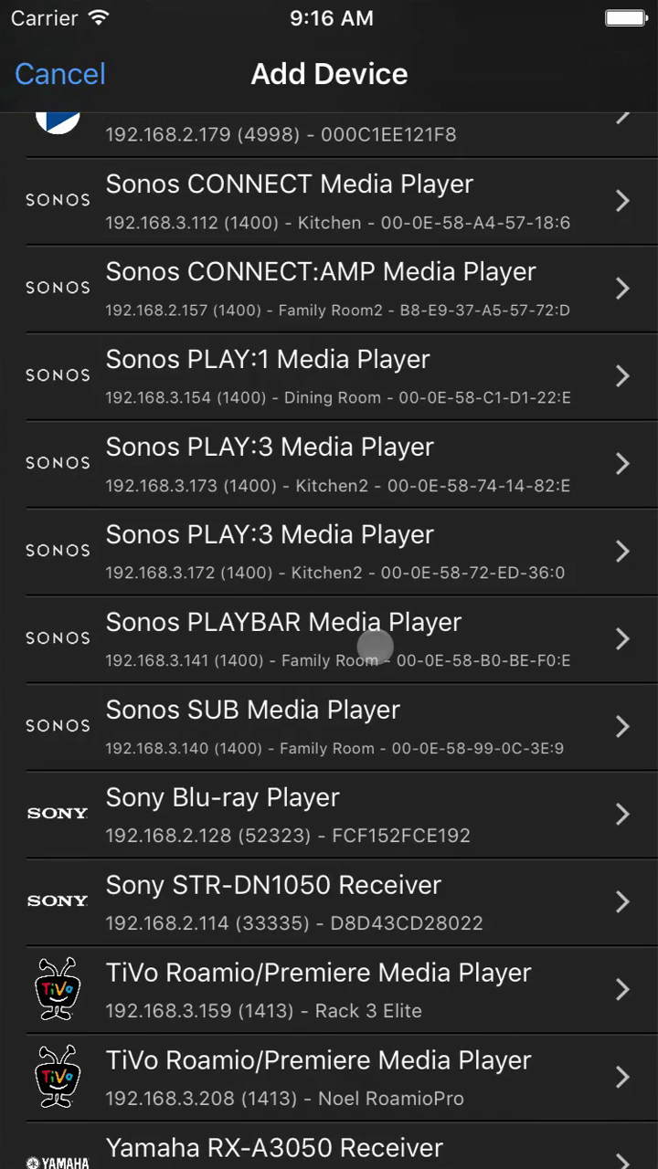
Choose the Family Room's Sonos PLAYBAR Media Player and save it as a device.
{"action": "left_click", "coordinate": [376, 651]}
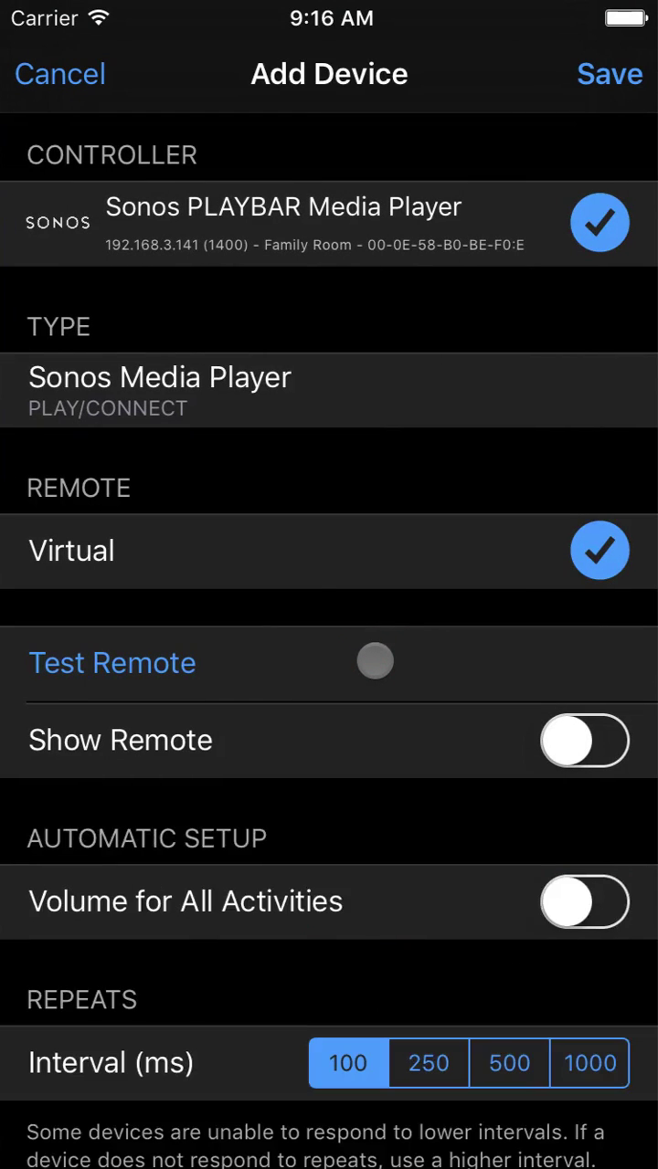
{"action": "left_click", "coordinate": [603, 81]}
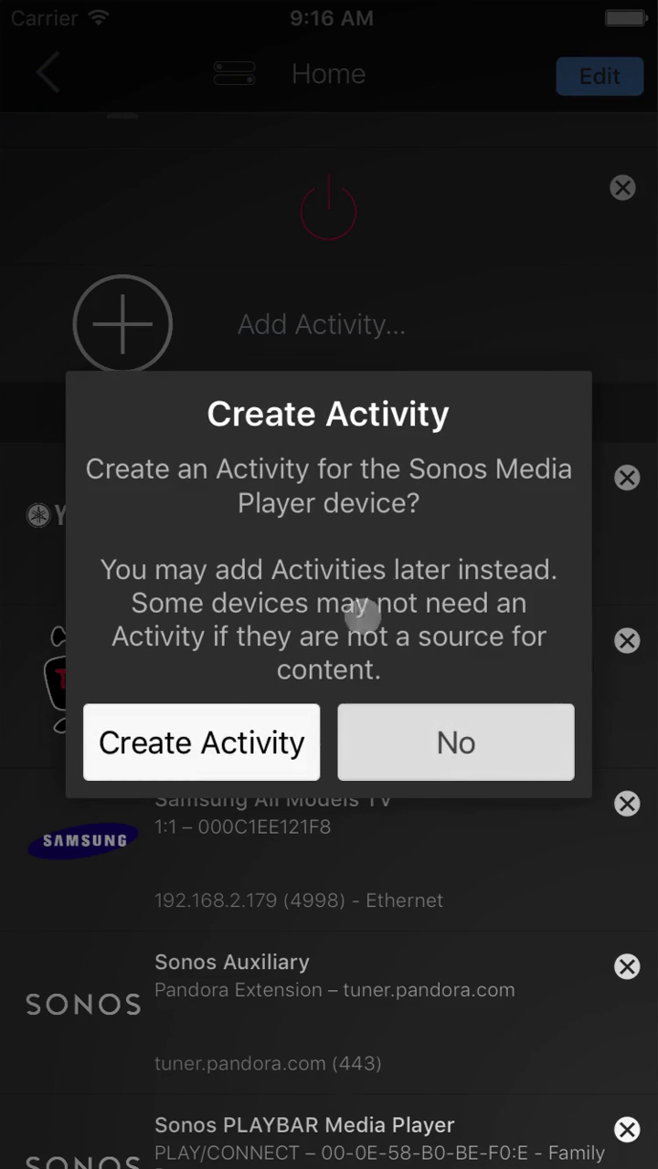
Create the Listen to Sonos activity, add all other Sonos devices, and acknowledge the Pandora notice.
{"action": "left_click", "coordinate": [192, 738]}
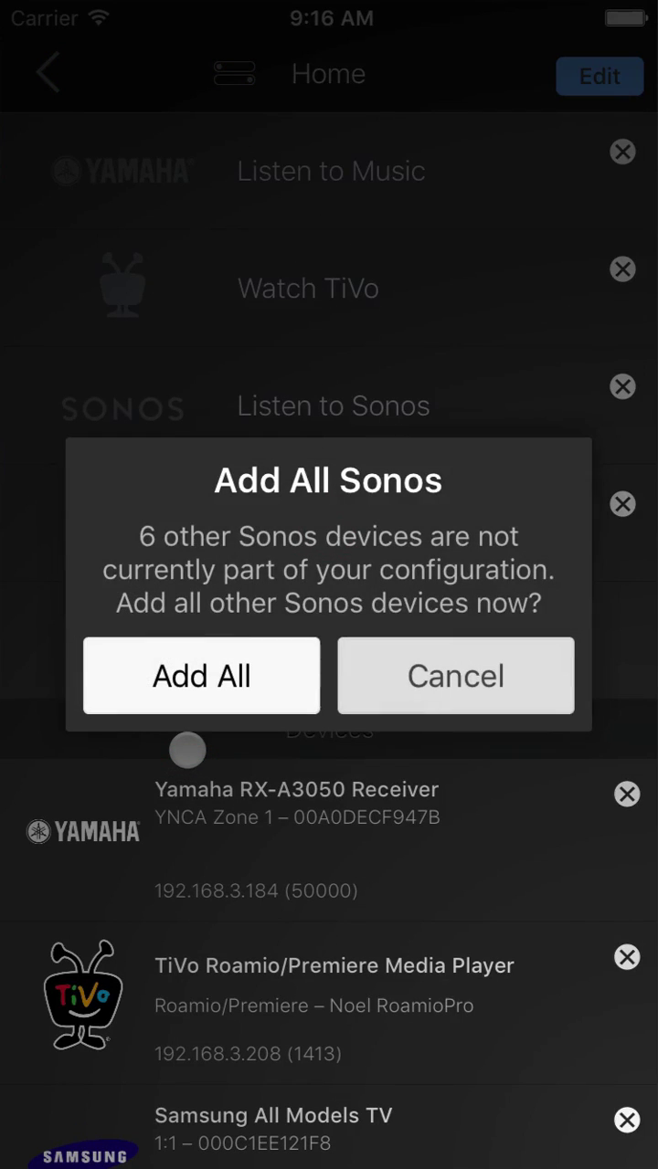
{"action": "left_click", "coordinate": [207, 676]}
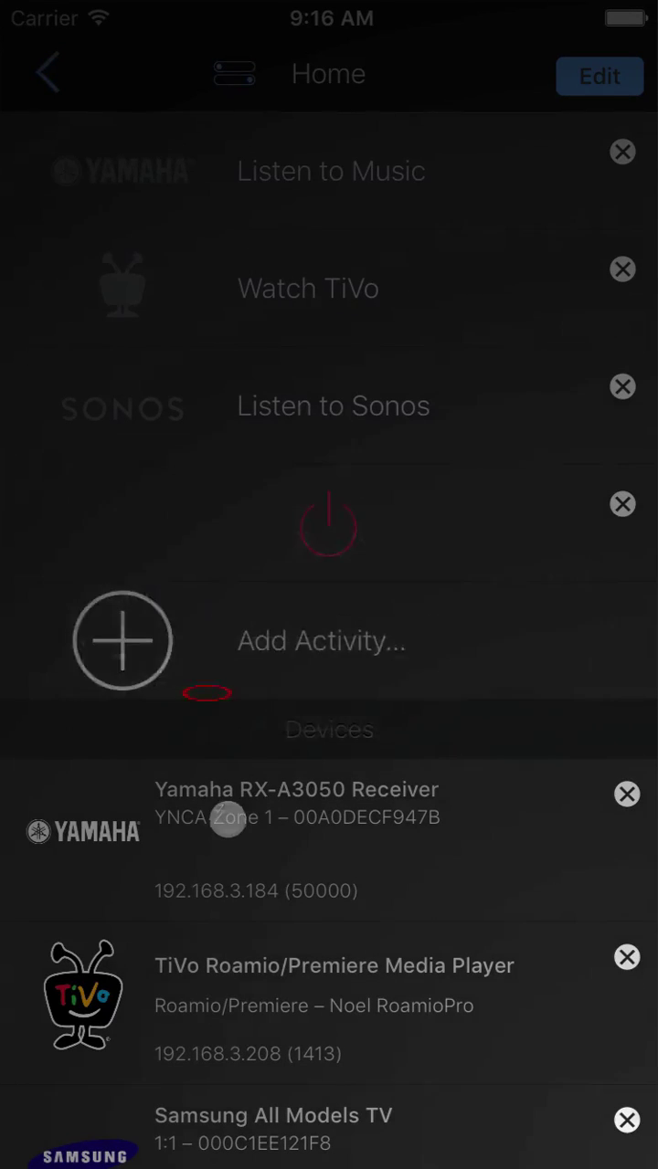
{"action": "left_click", "coordinate": [317, 691]}
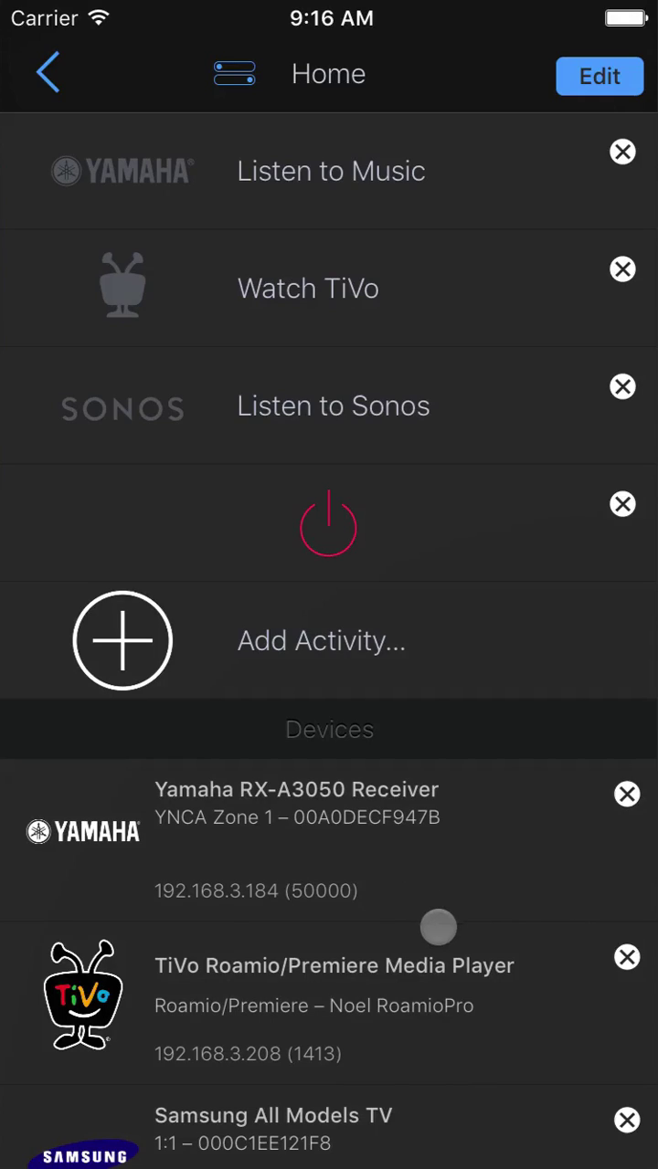
{"action": "left_click_drag", "start_coordinate": [485, 1033], "coordinate": [551, 459]}
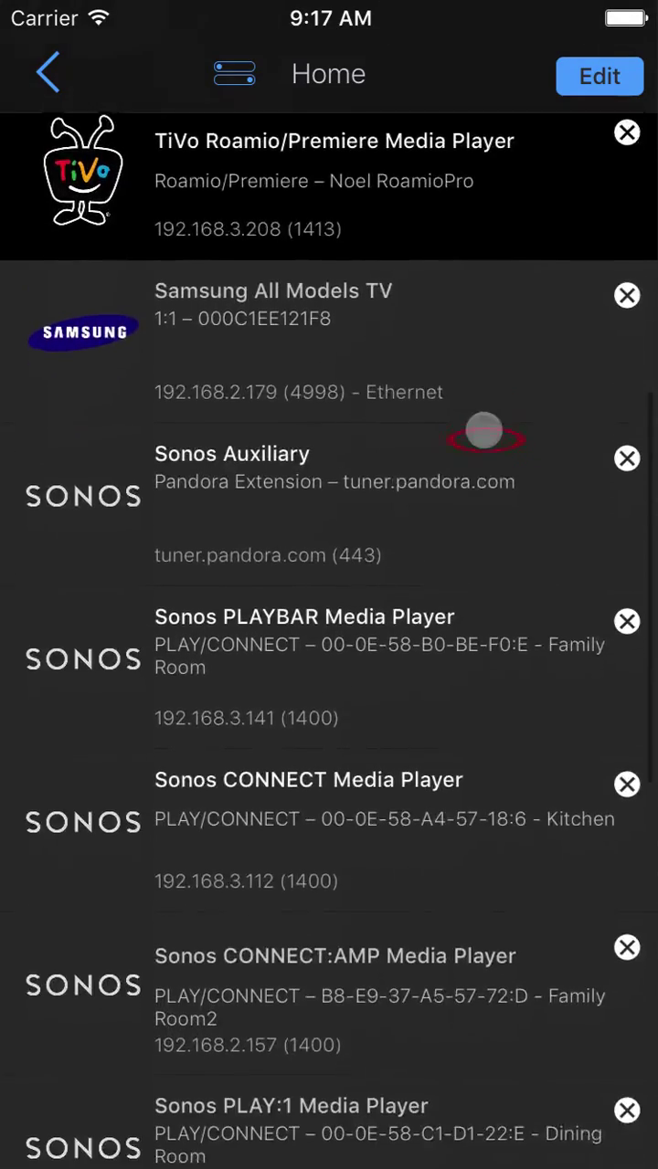
{"action": "left_click_drag", "start_coordinate": [451, 828], "coordinate": [438, 1081]}
{"action": "left_click_drag", "start_coordinate": [386, 484], "coordinate": [405, 909]}
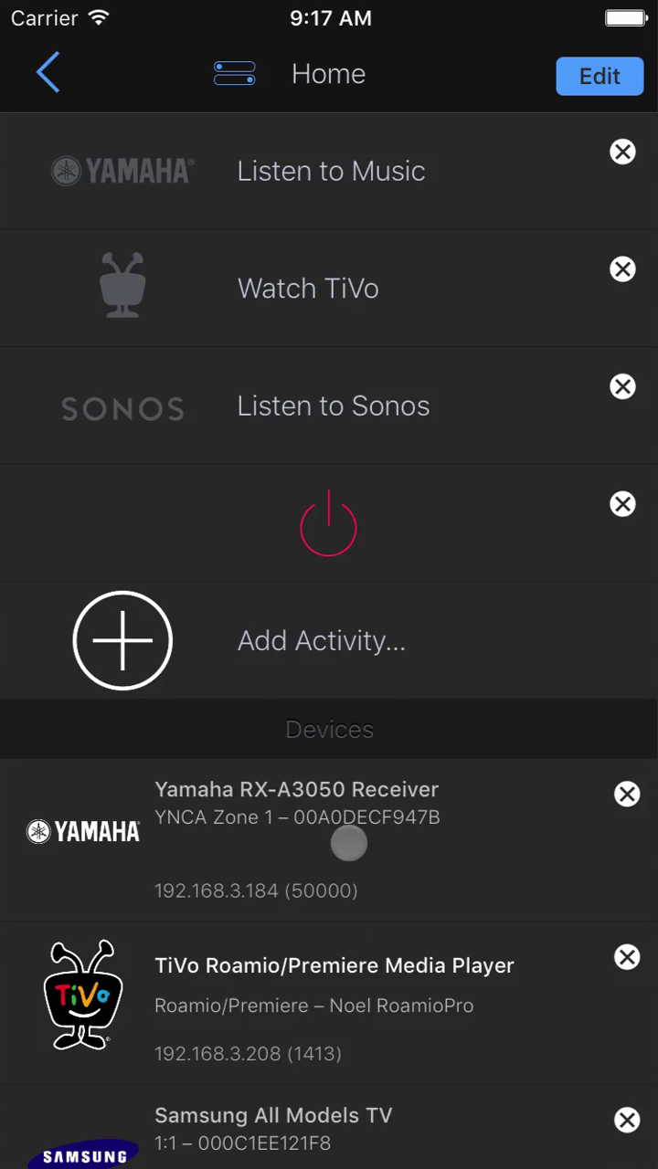
Assign the Yamaha receiver's AV 1 input to the TiVo Media Player and save the receiver.
{"action": "left_click", "coordinate": [348, 845]}
{"action": "left_click_drag", "start_coordinate": [348, 940], "coordinate": [348, 853]}
{"action": "left_click", "coordinate": [311, 1007]}
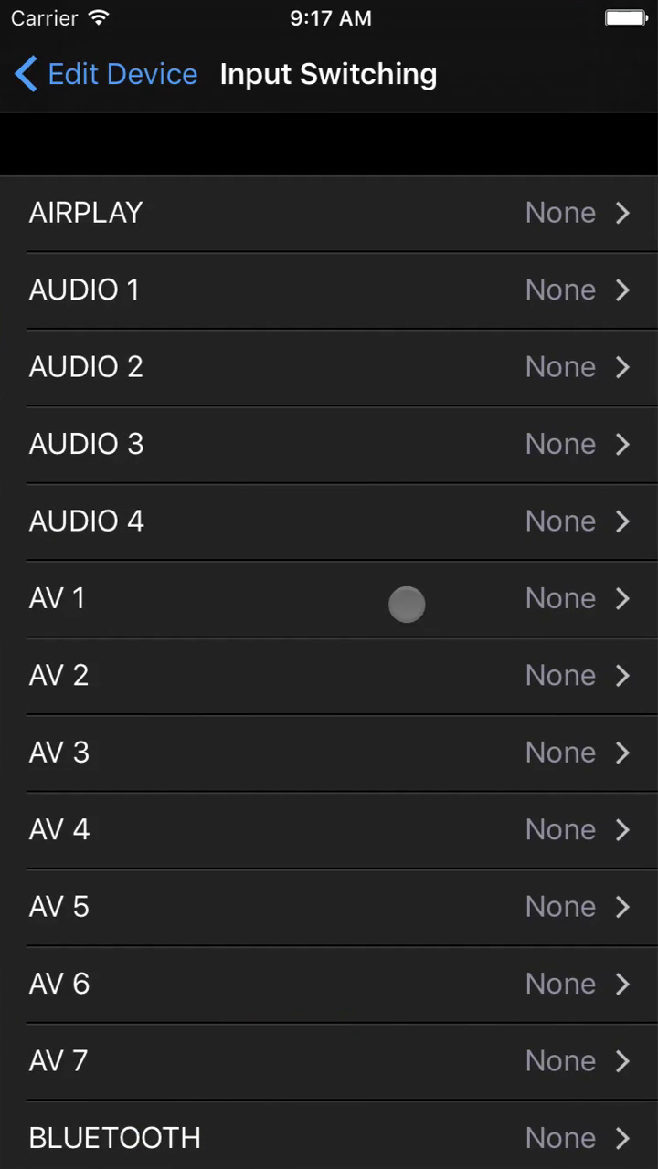
{"action": "left_click", "coordinate": [406, 604]}
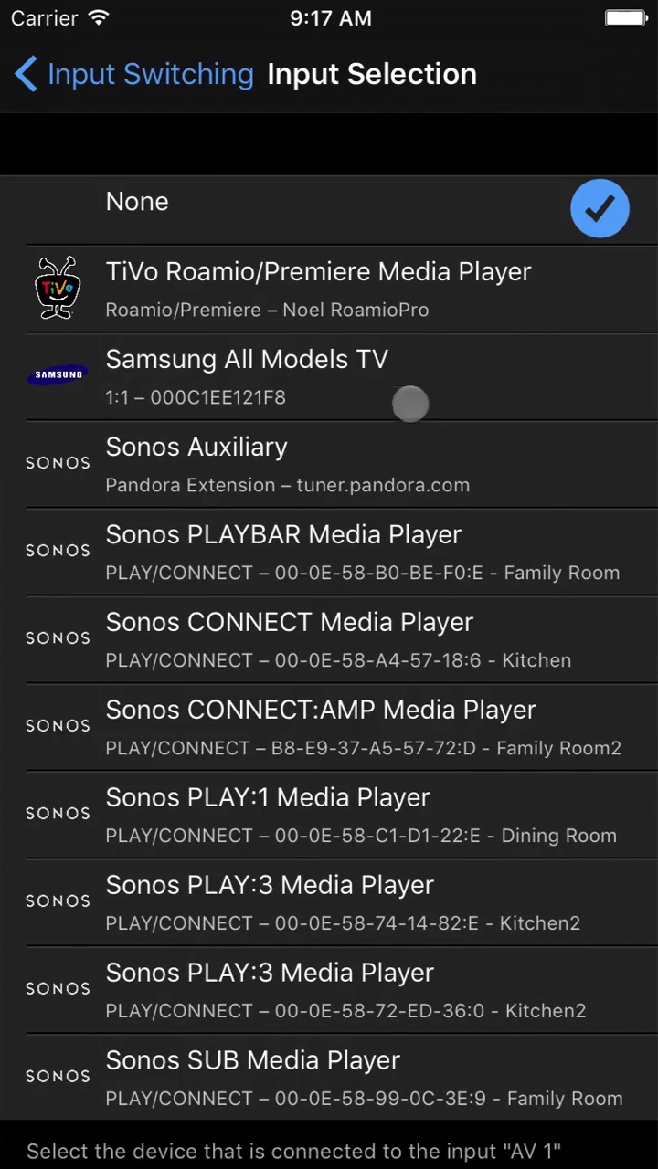
{"action": "left_click", "coordinate": [391, 286]}
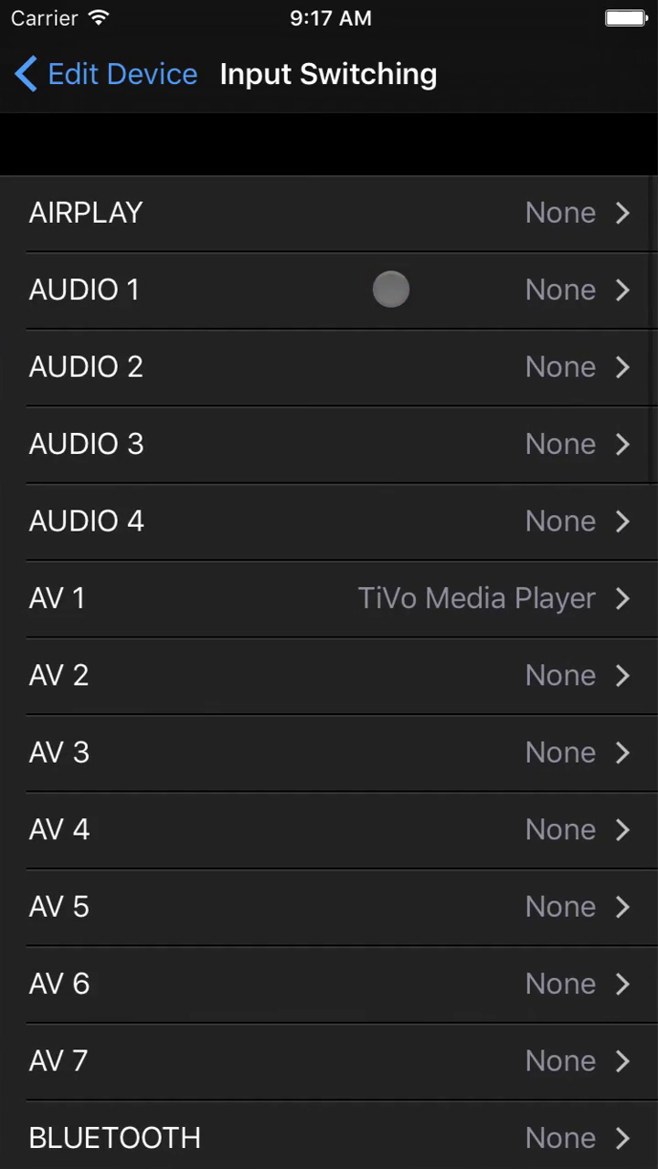
{"action": "left_click", "coordinate": [164, 73]}
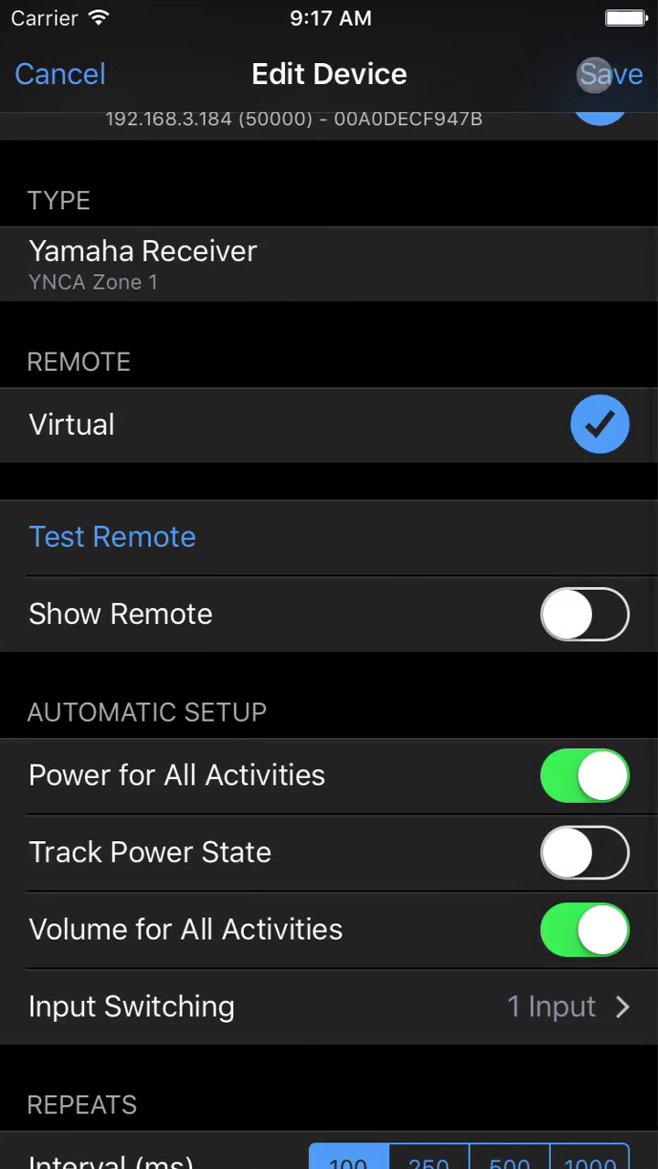
{"action": "left_click", "coordinate": [595, 73]}
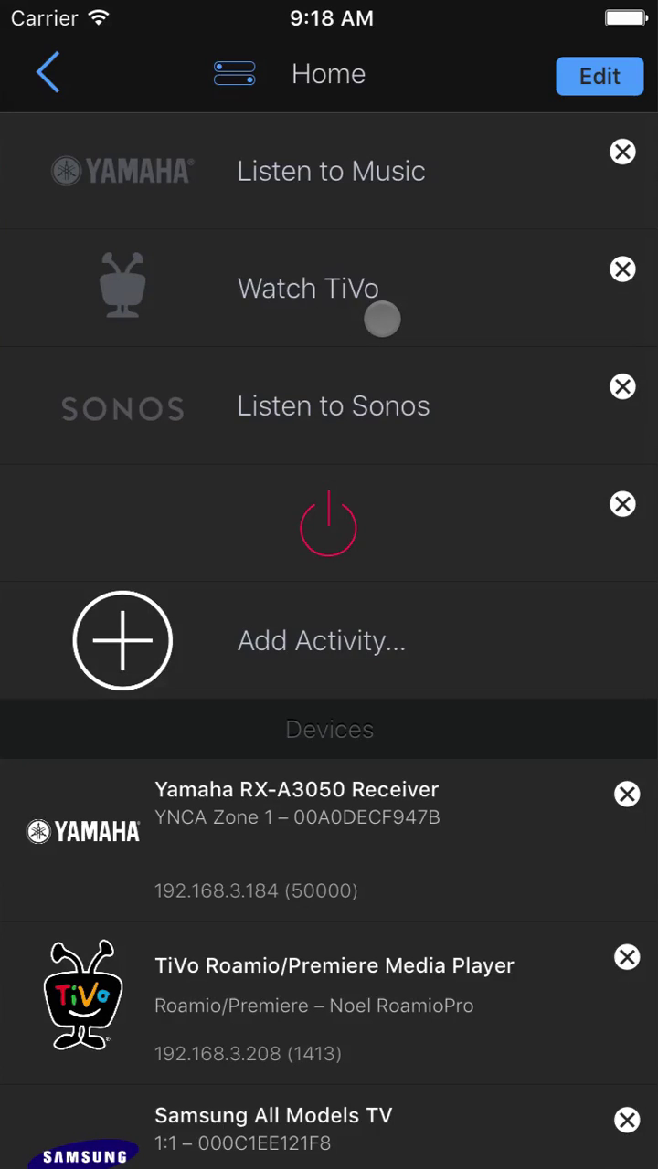
Review Watch TiVo's start commands, save the activity, and exit the Home room's edit mode.
{"action": "left_click", "coordinate": [308, 316]}
{"action": "left_click_drag", "start_coordinate": [382, 970], "coordinate": [354, 385]}
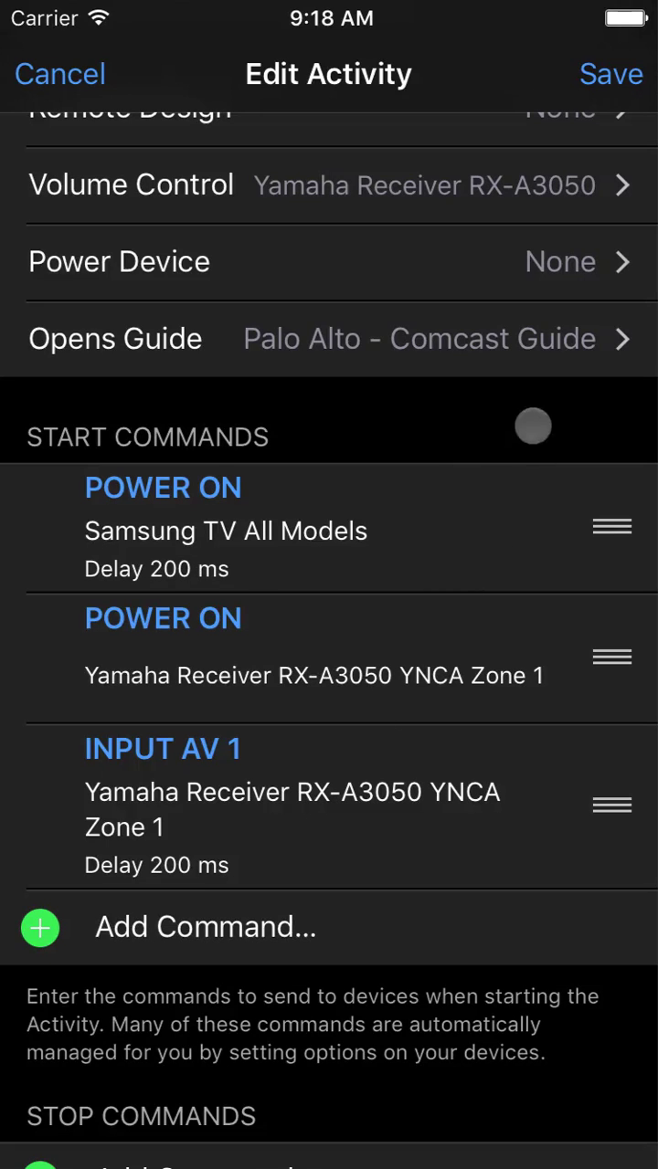
{"action": "left_click_drag", "start_coordinate": [527, 412], "coordinate": [420, 777]}
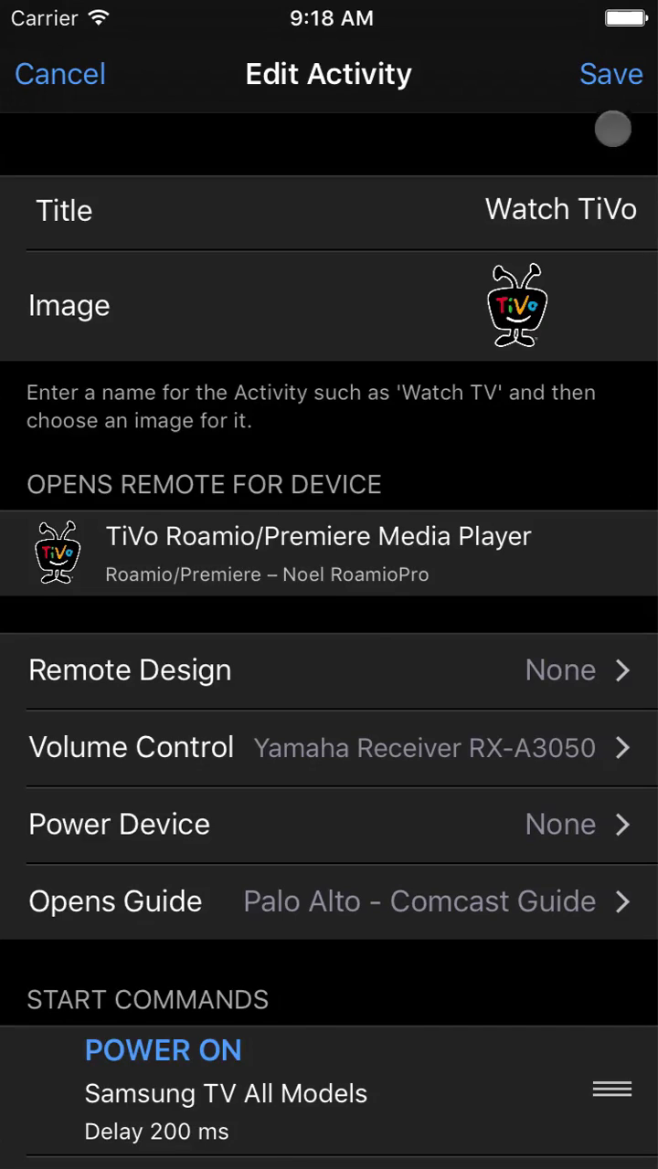
{"action": "left_click", "coordinate": [597, 82]}
{"action": "left_click", "coordinate": [596, 77]}
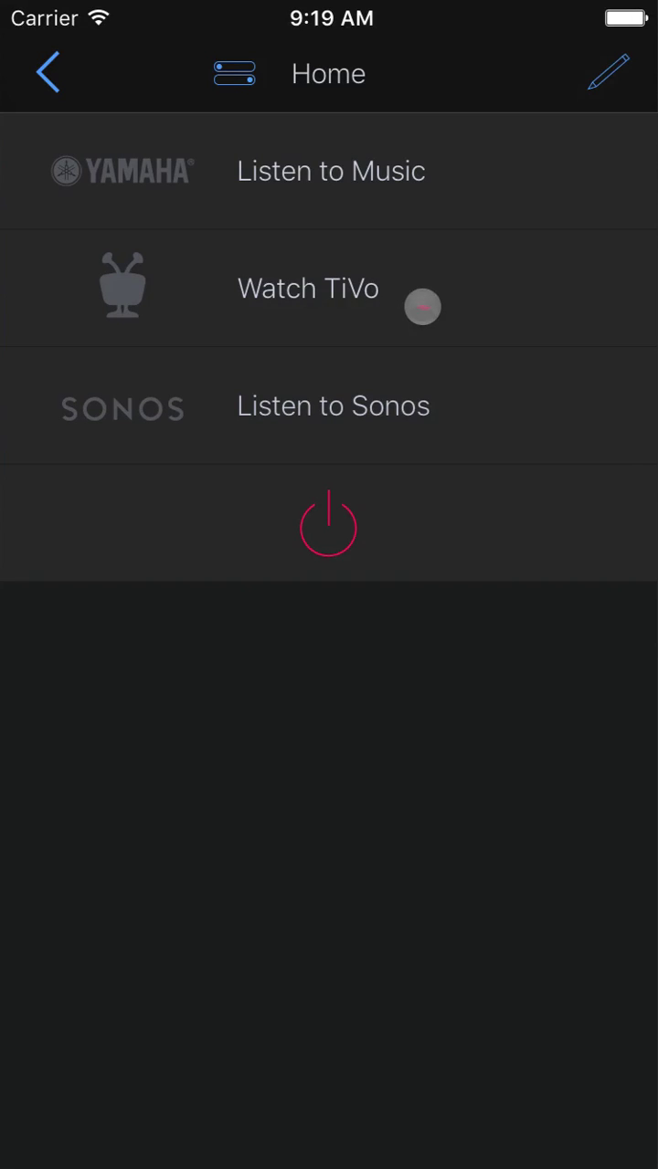
Start Watch TiVo from the Home room so its remote shows the current program.
{"action": "left_click", "coordinate": [422, 307]}
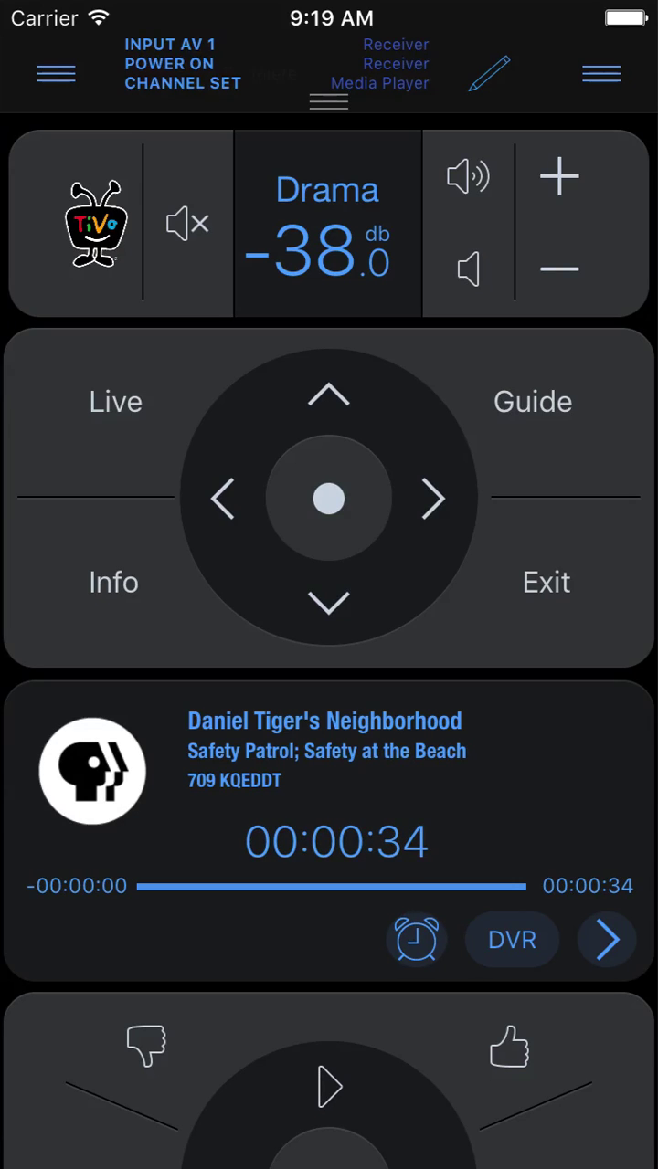
{"action": "left_click", "coordinate": [609, 941]}
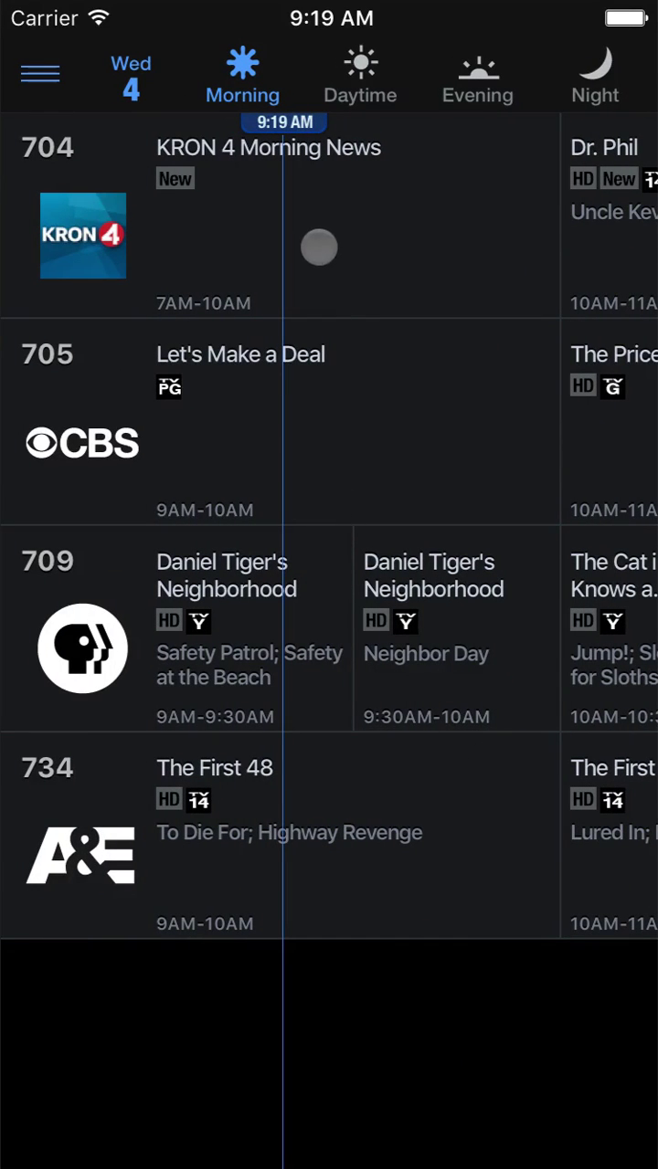
{"action": "left_click", "coordinate": [234, 640]}
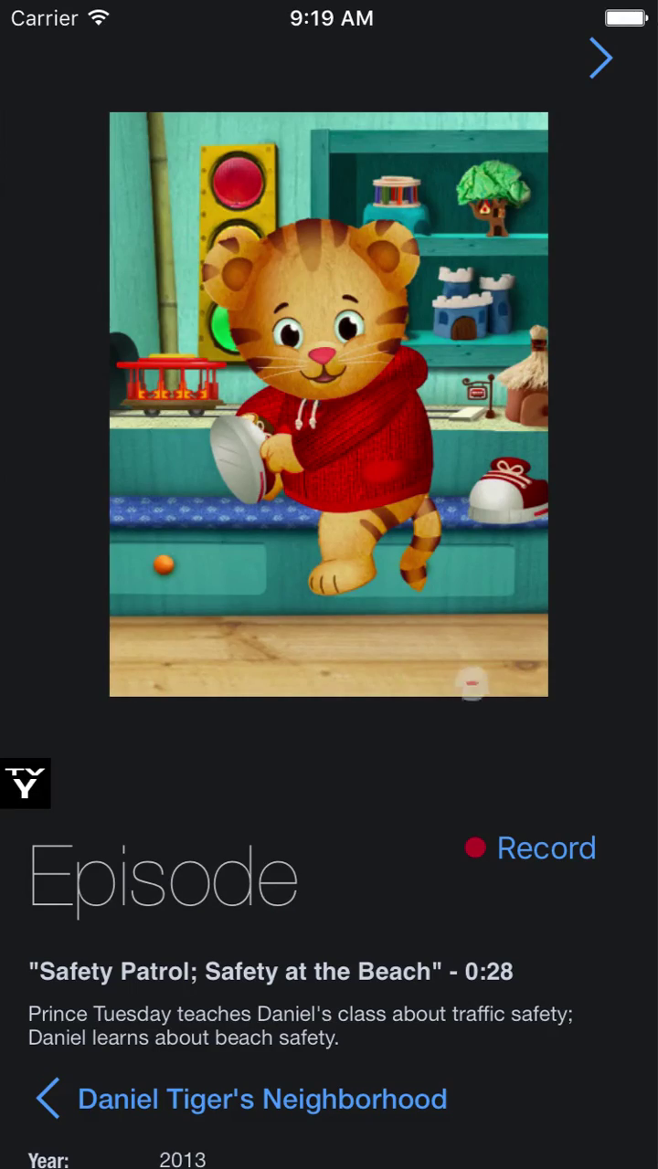
{"action": "left_click_drag", "start_coordinate": [470, 684], "coordinate": [498, 886]}
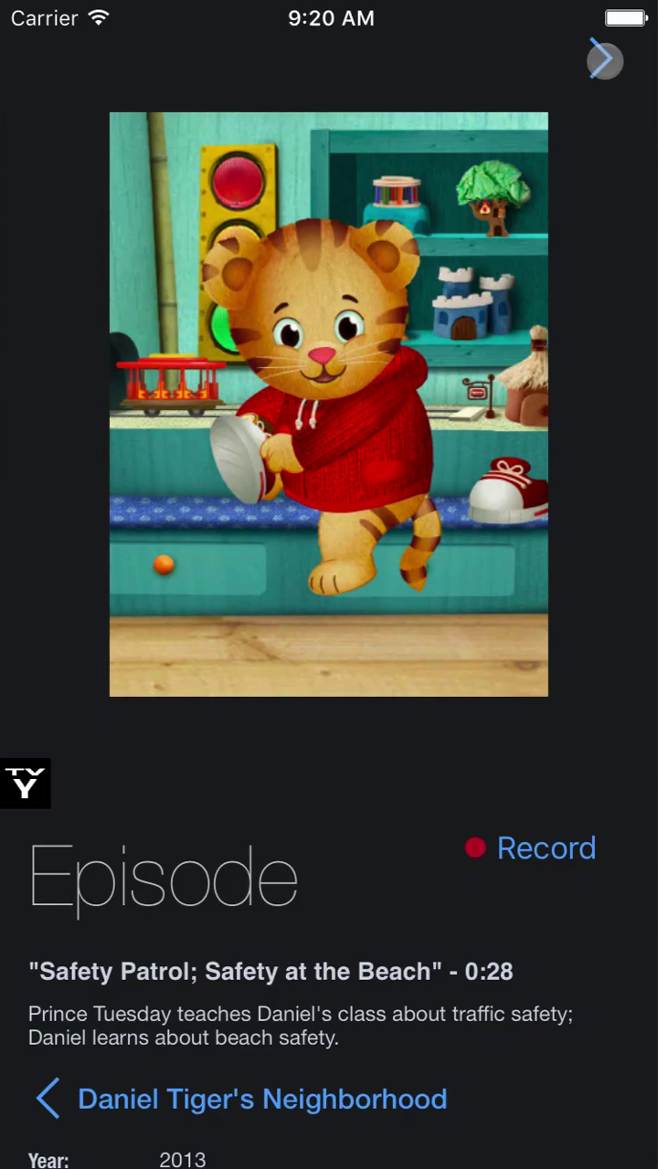
{"action": "left_click", "coordinate": [603, 61]}
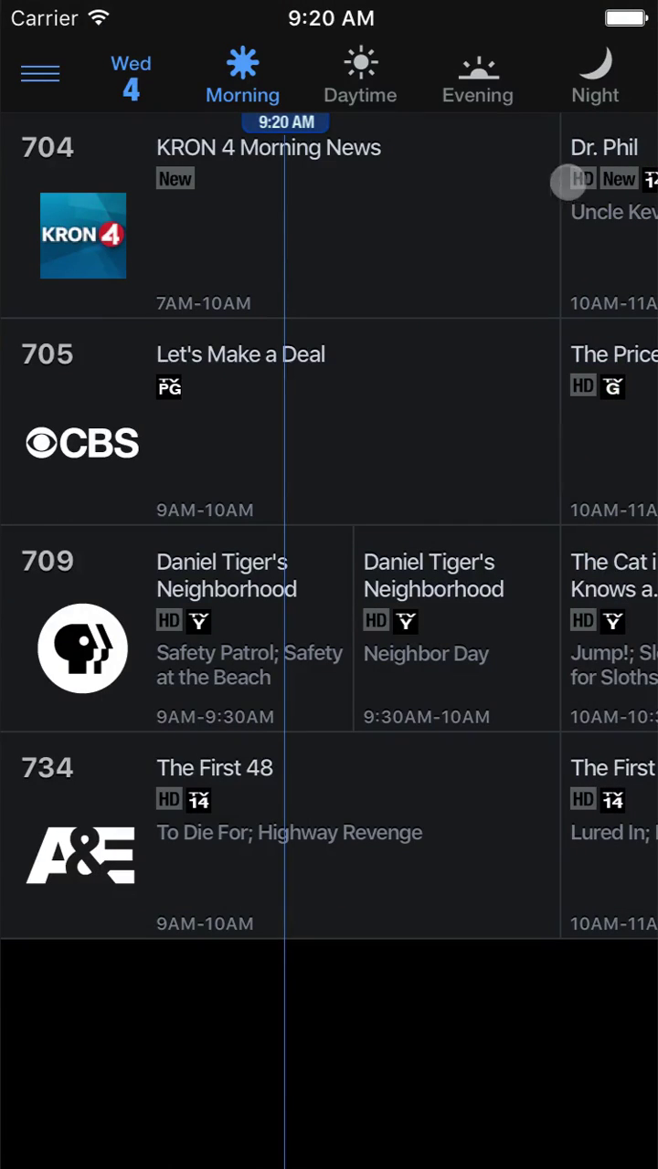
Raise the receiver volume from -38 dB to -26.5 dB, then go back to the Home activities.
{"action": "left_click", "coordinate": [51, 73]}
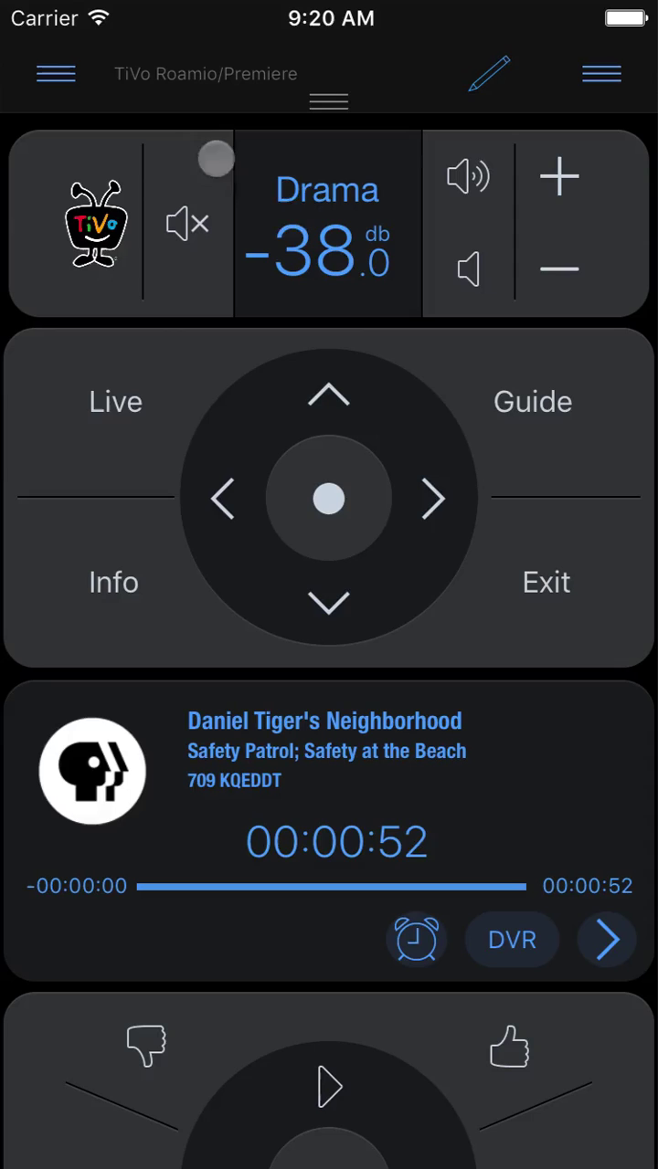
{"action": "left_click", "coordinate": [351, 270]}
{"action": "left_click_drag", "start_coordinate": [334, 447], "coordinate": [353, 444]}
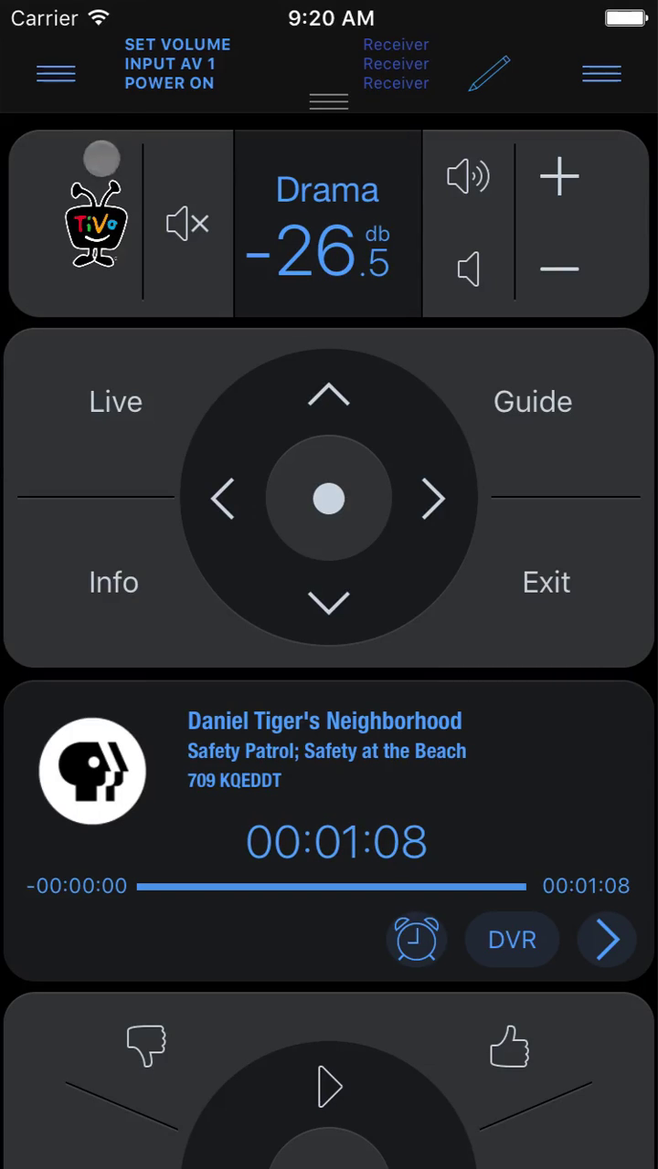
{"action": "left_click", "coordinate": [56, 73]}
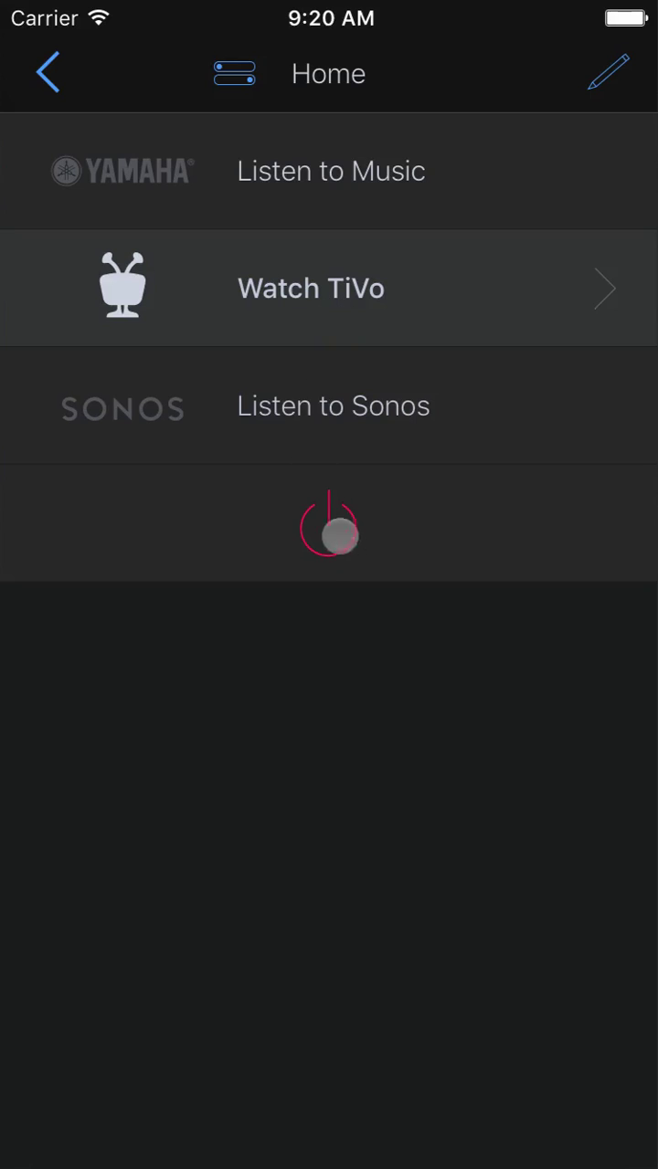
Power off Watch TiVo, browse the Device Compatibility IP tables, and return to Settings.
{"action": "left_click", "coordinate": [417, 530]}
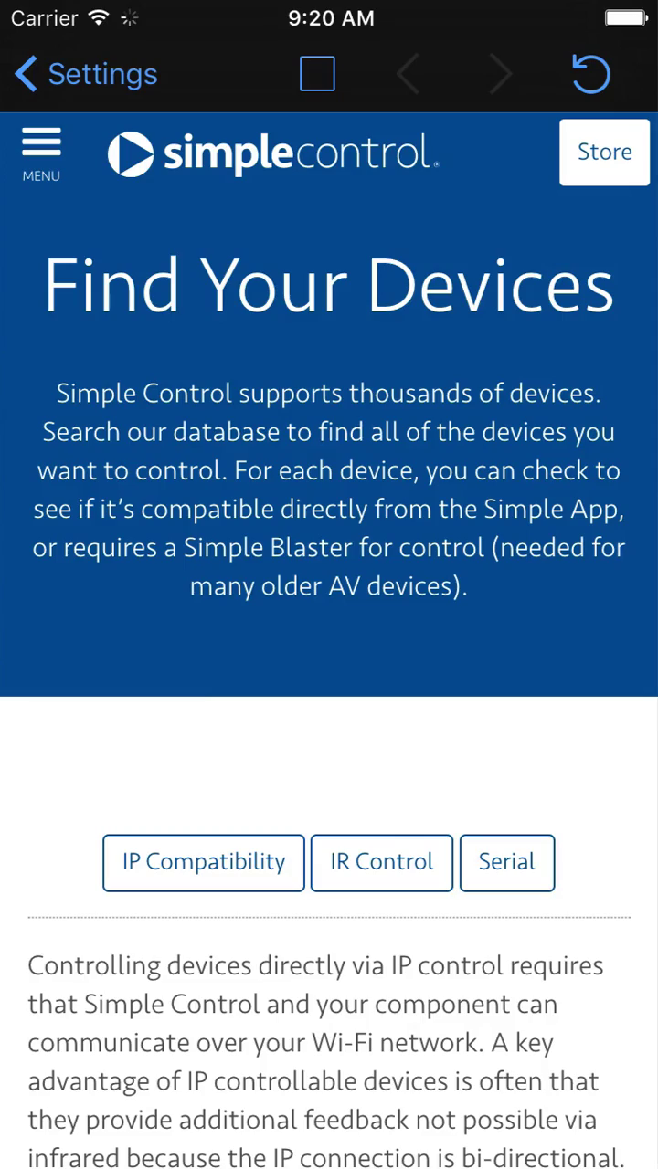
{"action": "left_click_drag", "start_coordinate": [365, 1041], "coordinate": [283, 444]}
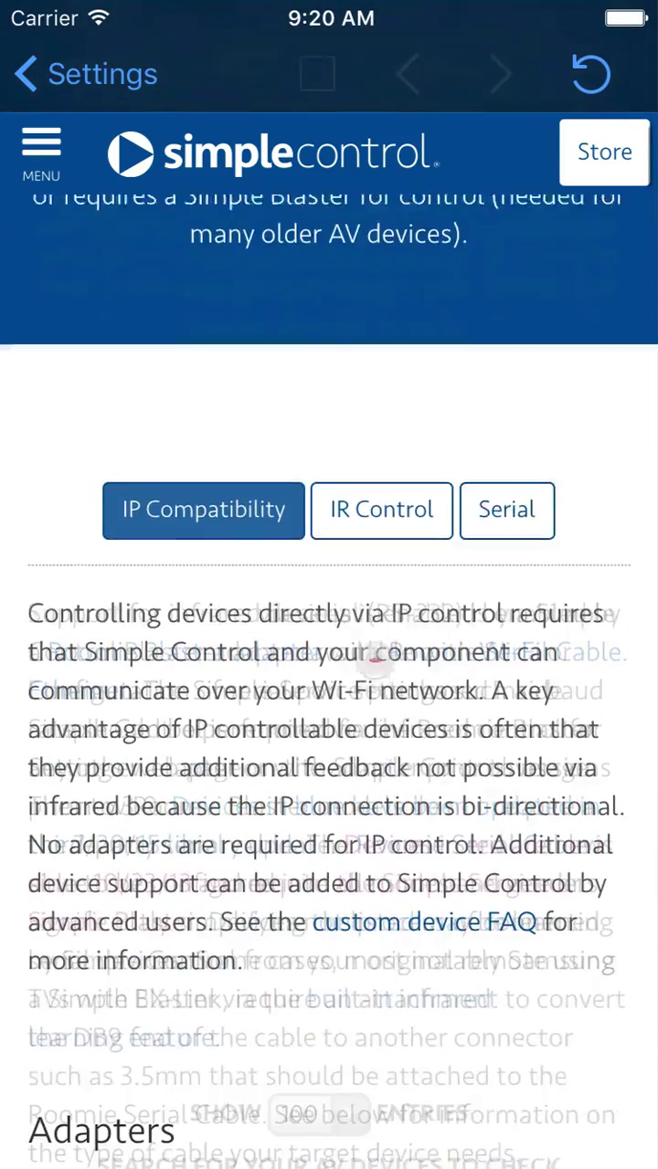
{"action": "left_click_drag", "start_coordinate": [430, 880], "coordinate": [405, 384]}
{"action": "left_click_drag", "start_coordinate": [594, 835], "coordinate": [586, 409]}
{"action": "left_click_drag", "start_coordinate": [545, 960], "coordinate": [545, 579]}
{"action": "left_click_drag", "start_coordinate": [485, 624], "coordinate": [480, 404]}
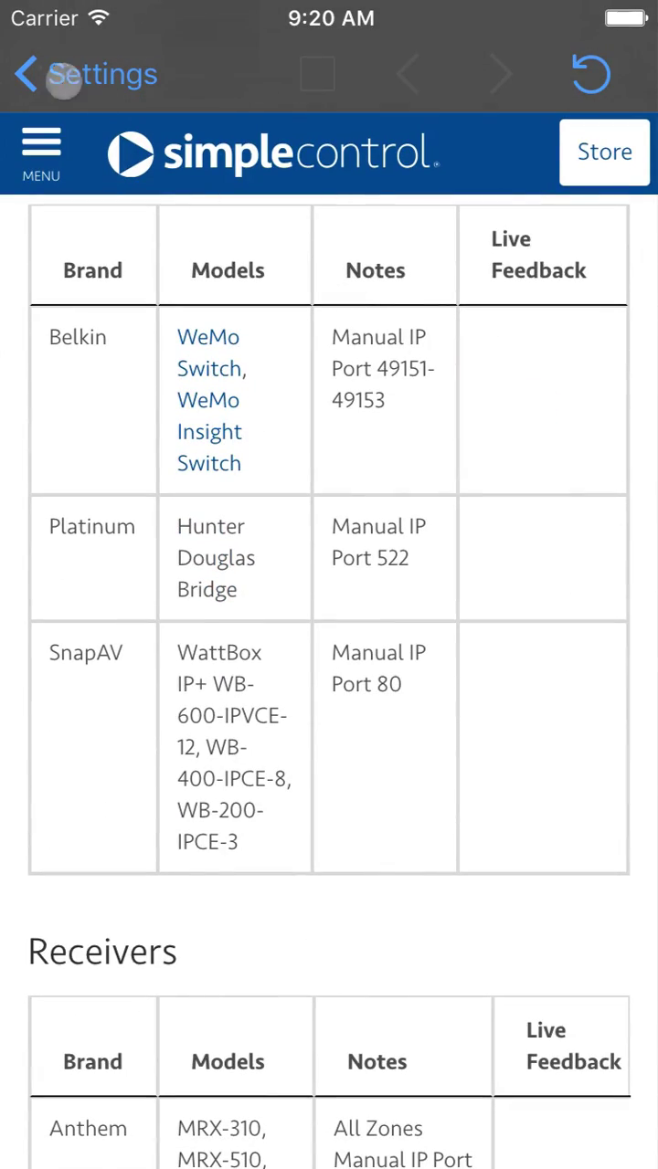
{"action": "left_click", "coordinate": [44, 73]}
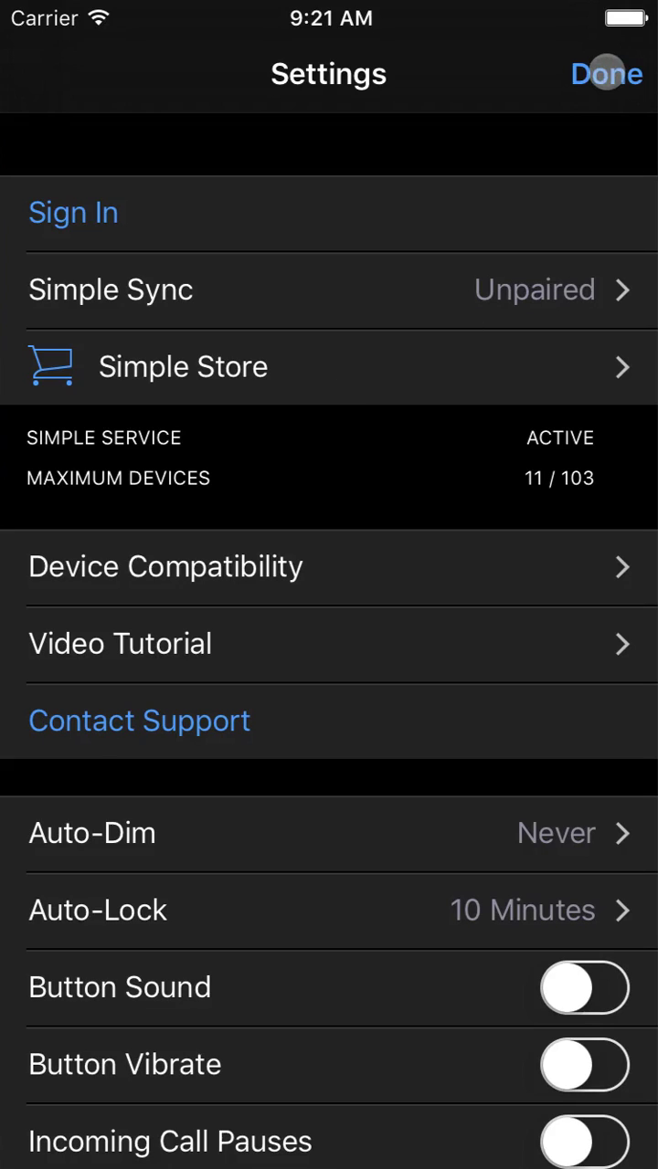
Close Settings with Done to return to the Home room's activity list.
{"action": "left_click", "coordinate": [605, 73]}
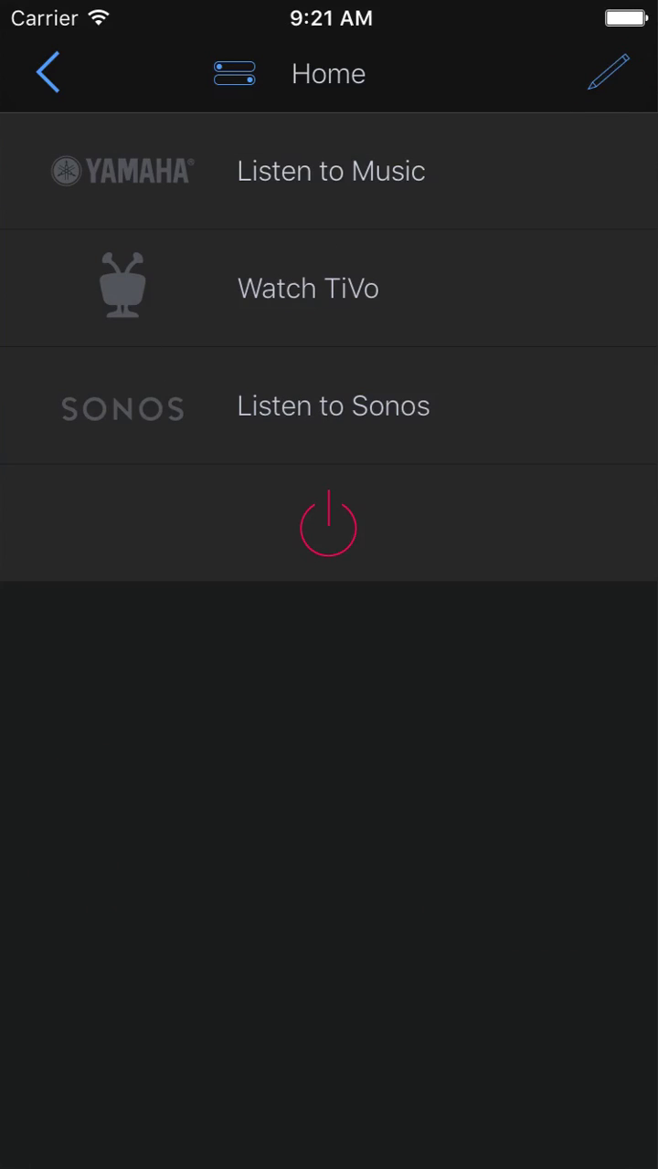